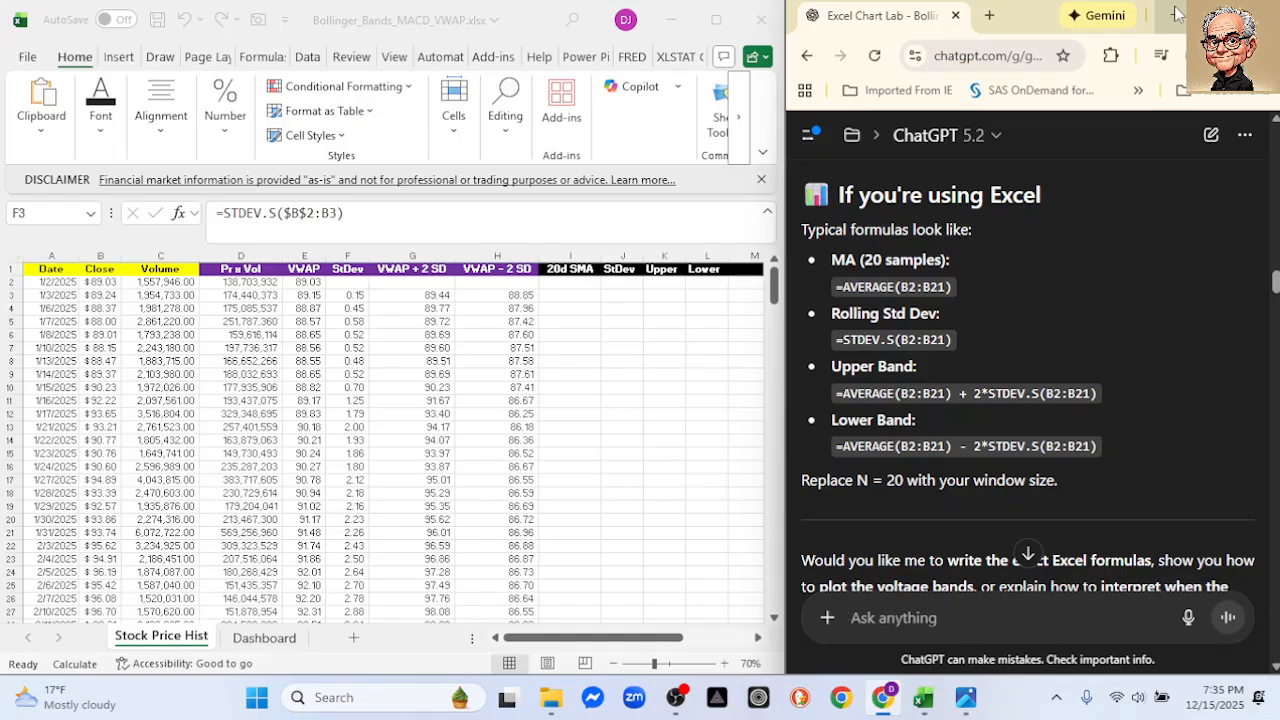
Switch to Photos to view disclaimer2.png, and return to the workbook
left_click(963, 707)
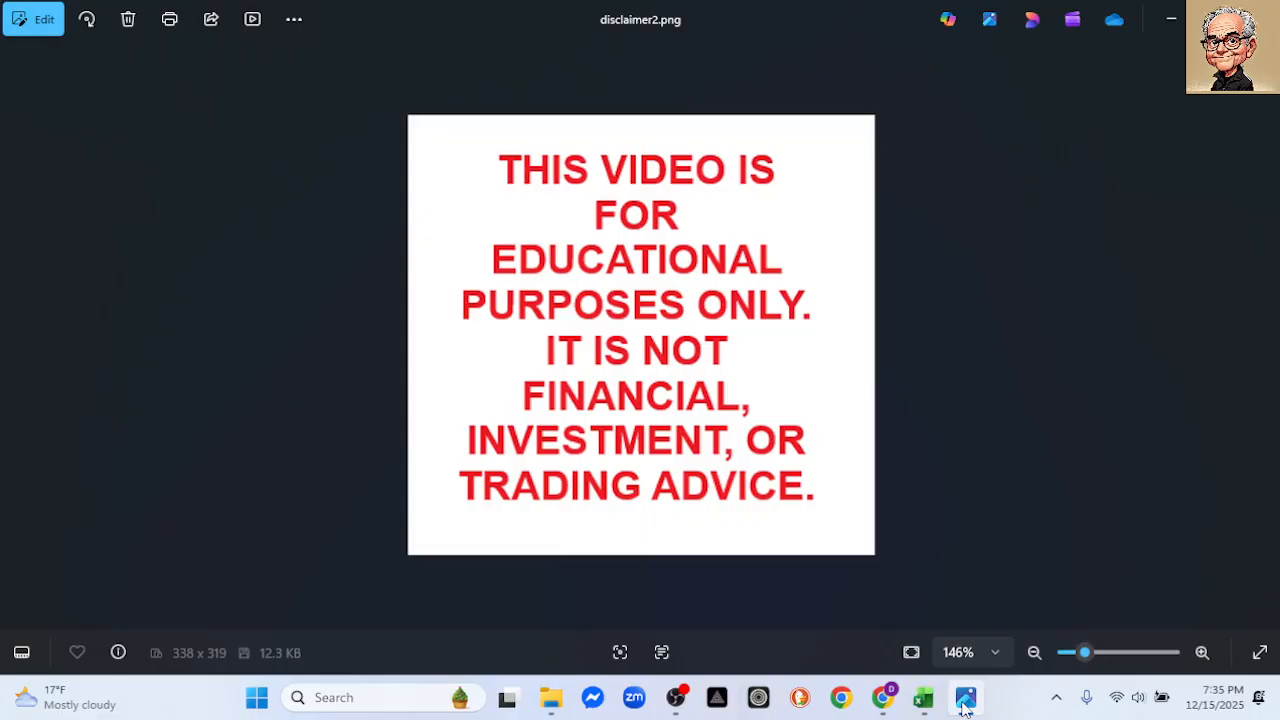
left_click(1171, 19)
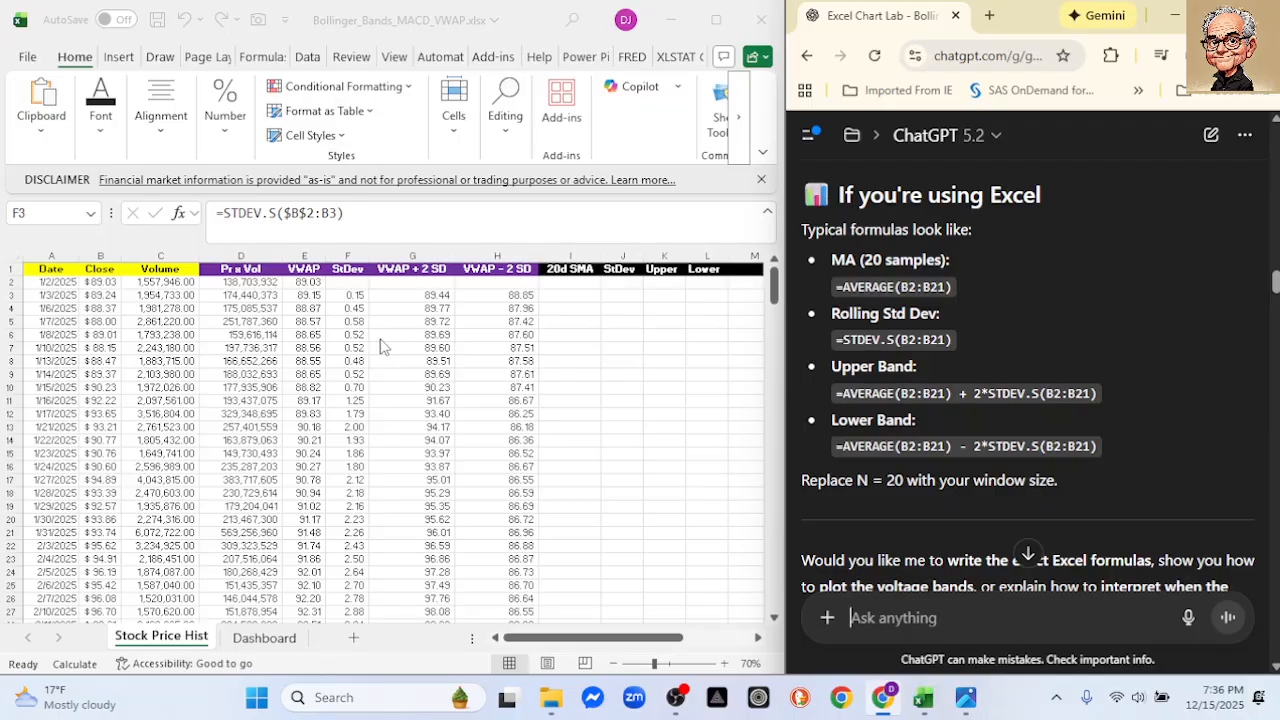
Examine the arguments of the STOCKHISTORY formula in cell A1 and leave the formula without changing it
left_click(60, 270)
left_click(60, 270)
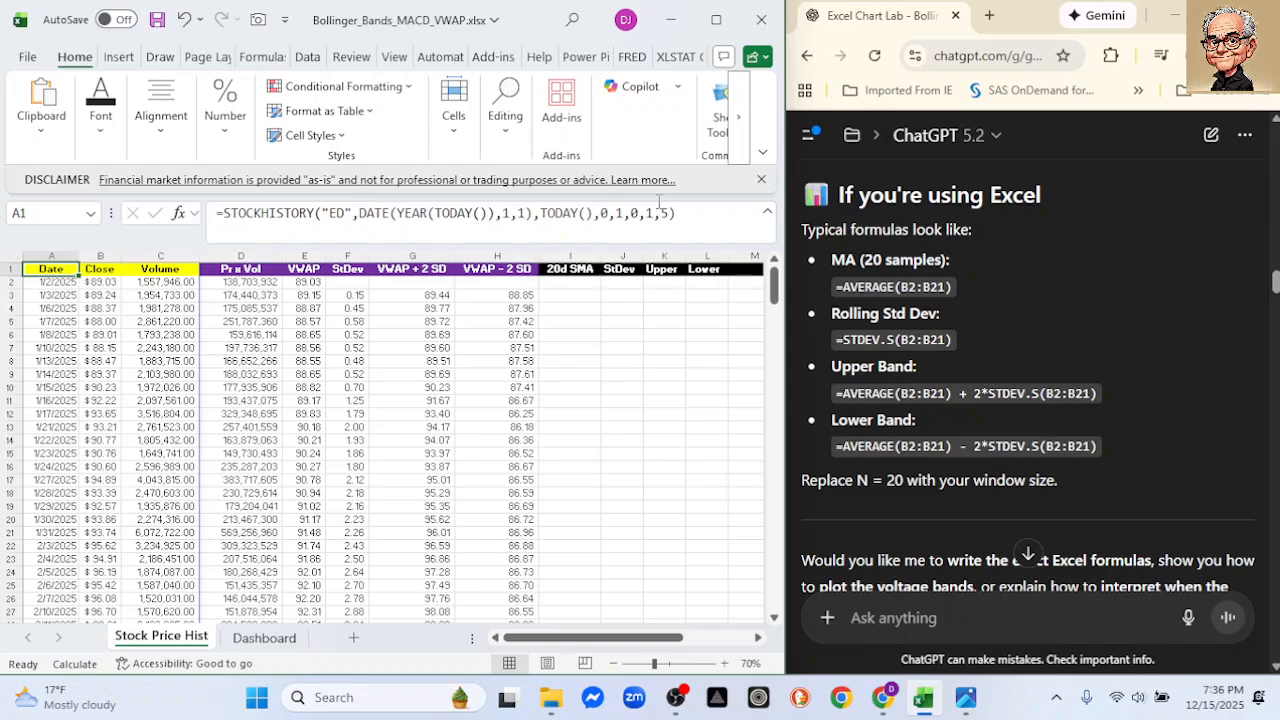
left_click(325, 216)
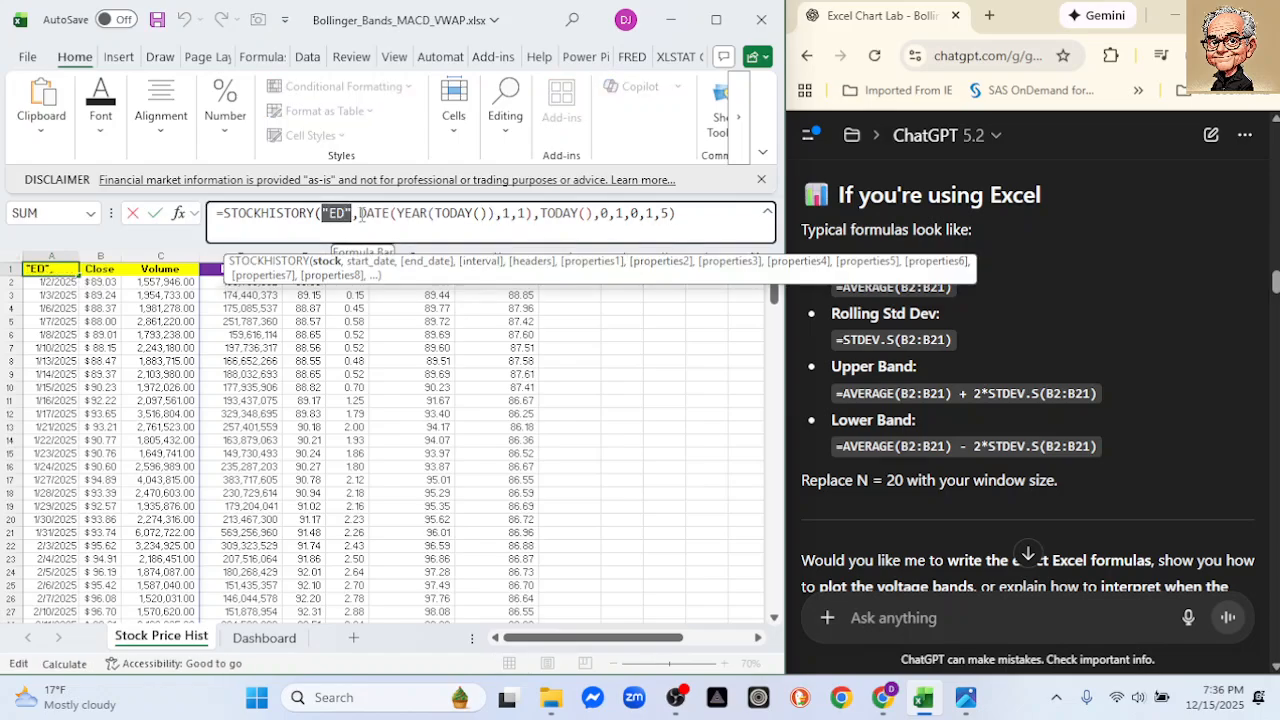
left_click_drag(358, 213, 597, 214)
left_click(604, 216)
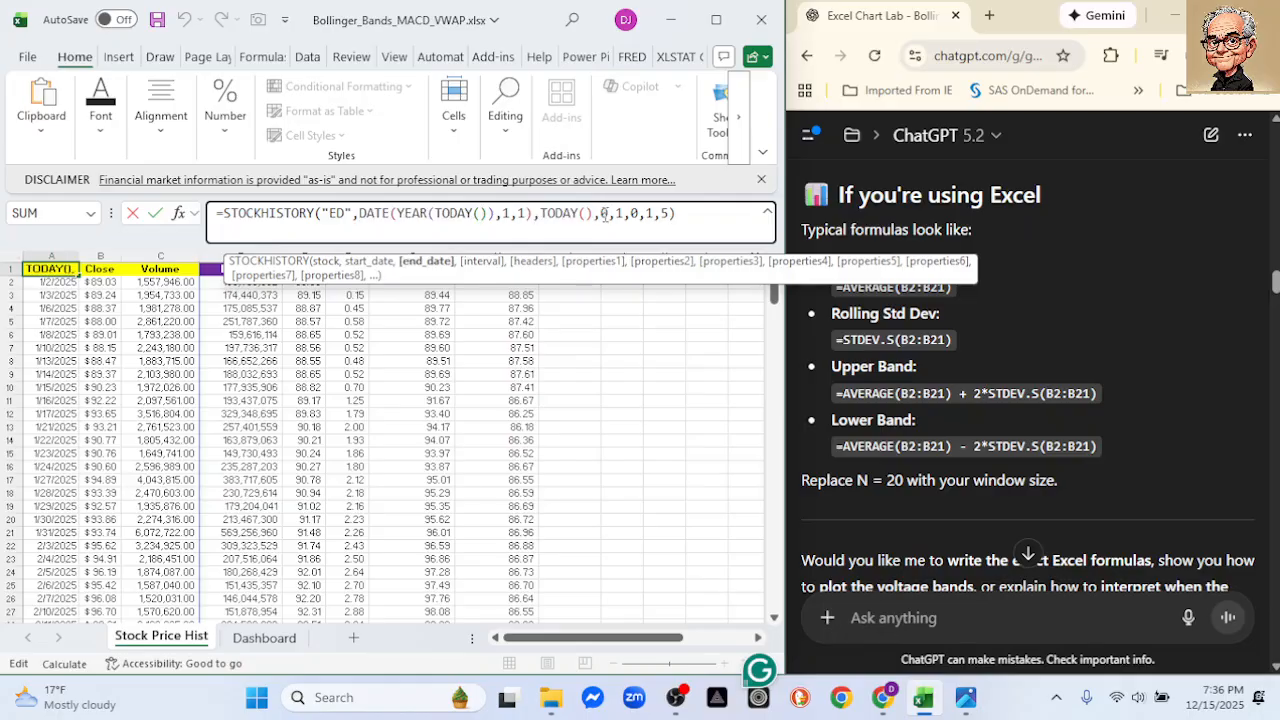
left_click(634, 216)
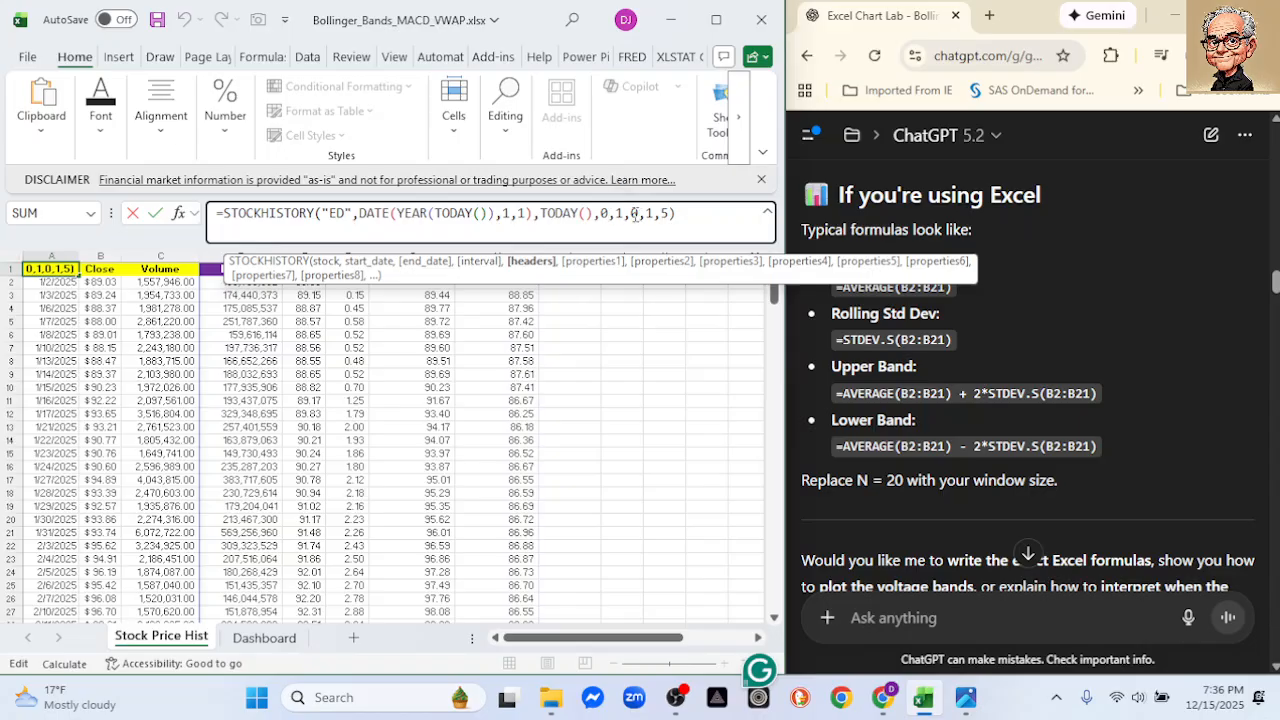
left_click(648, 214)
double_click(662, 213)
left_click(664, 335)
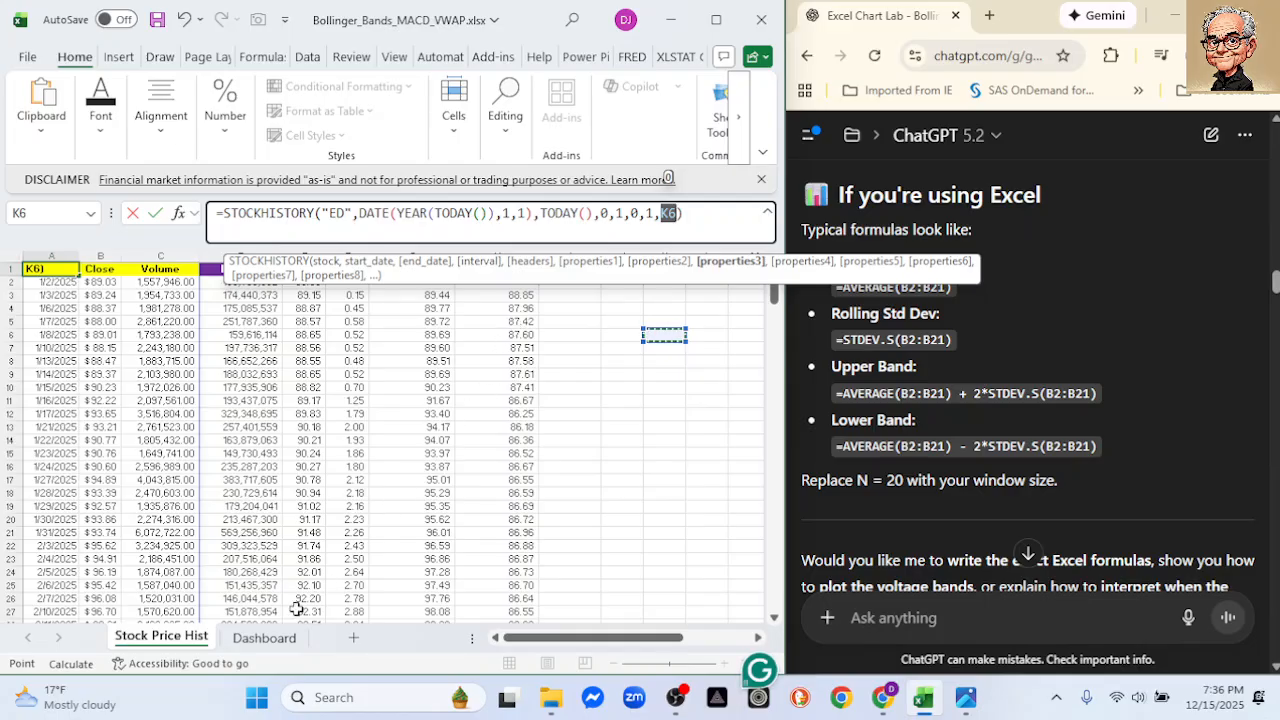
key("Escape")
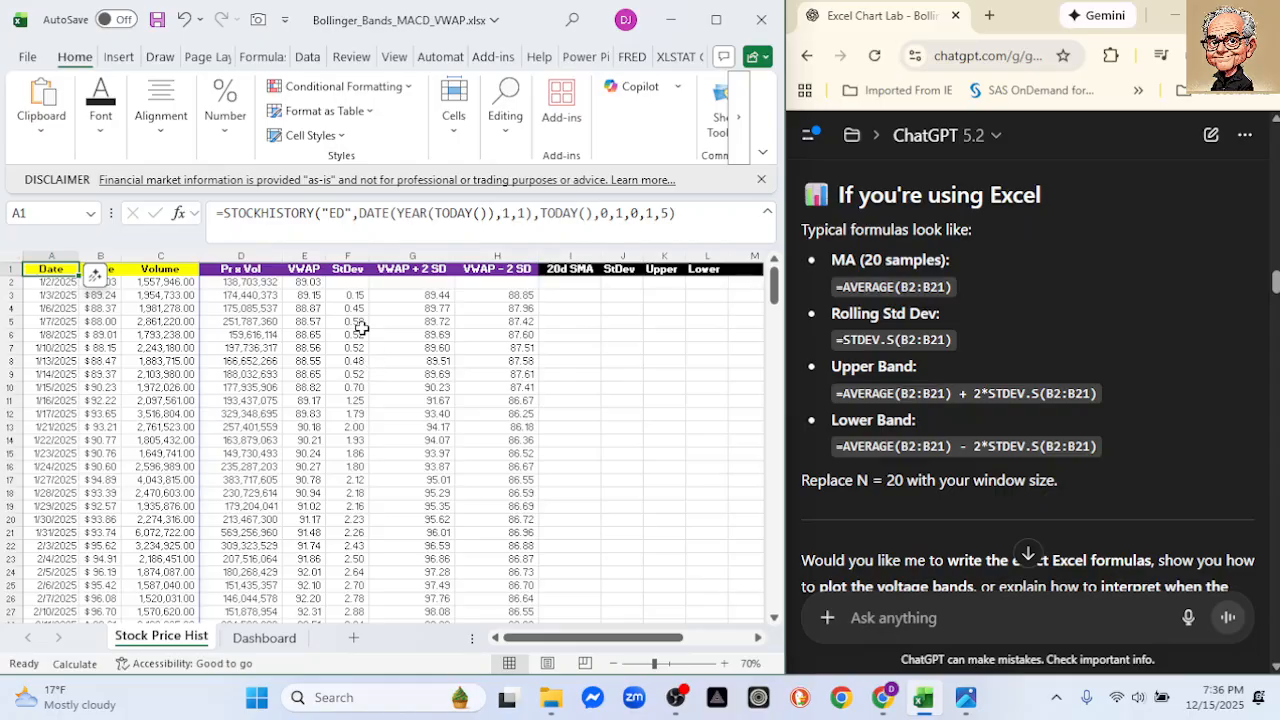
Review the formulas behind the Pr x Vol, VWAP, StDev, VWAP + 2 SD and VWAP – 2 SD columns
left_click(256, 286)
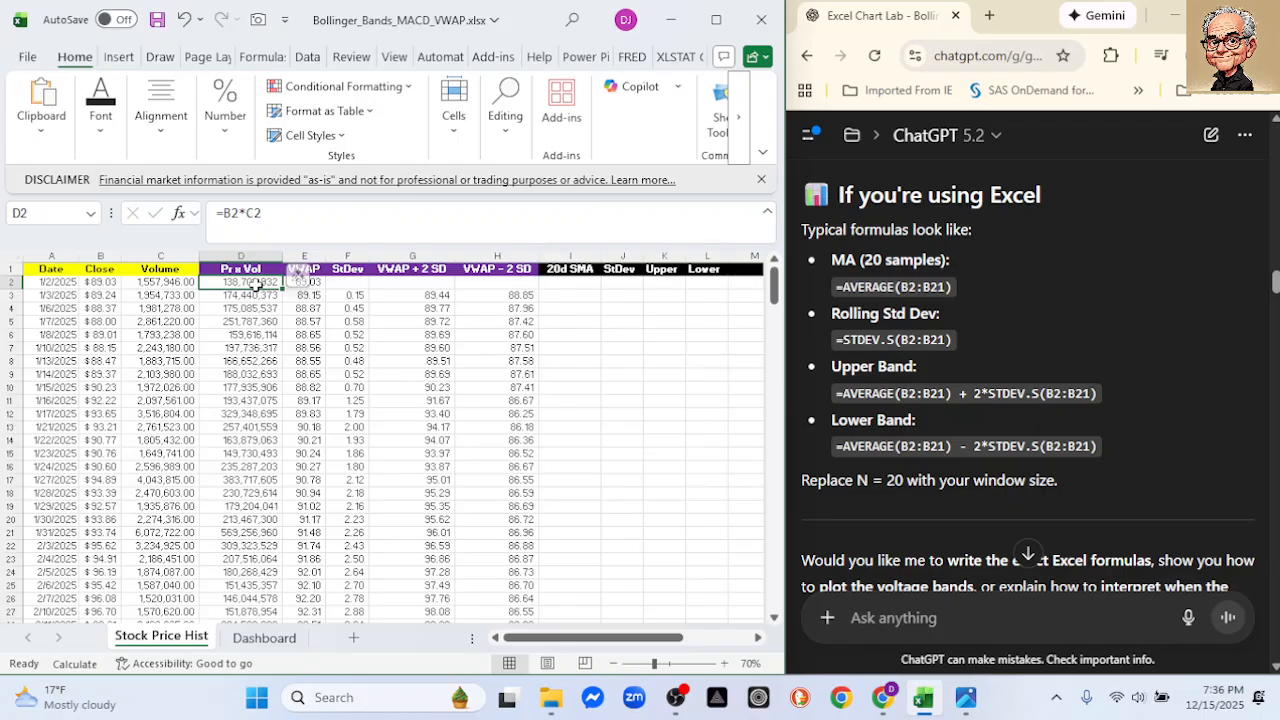
left_click(313, 284)
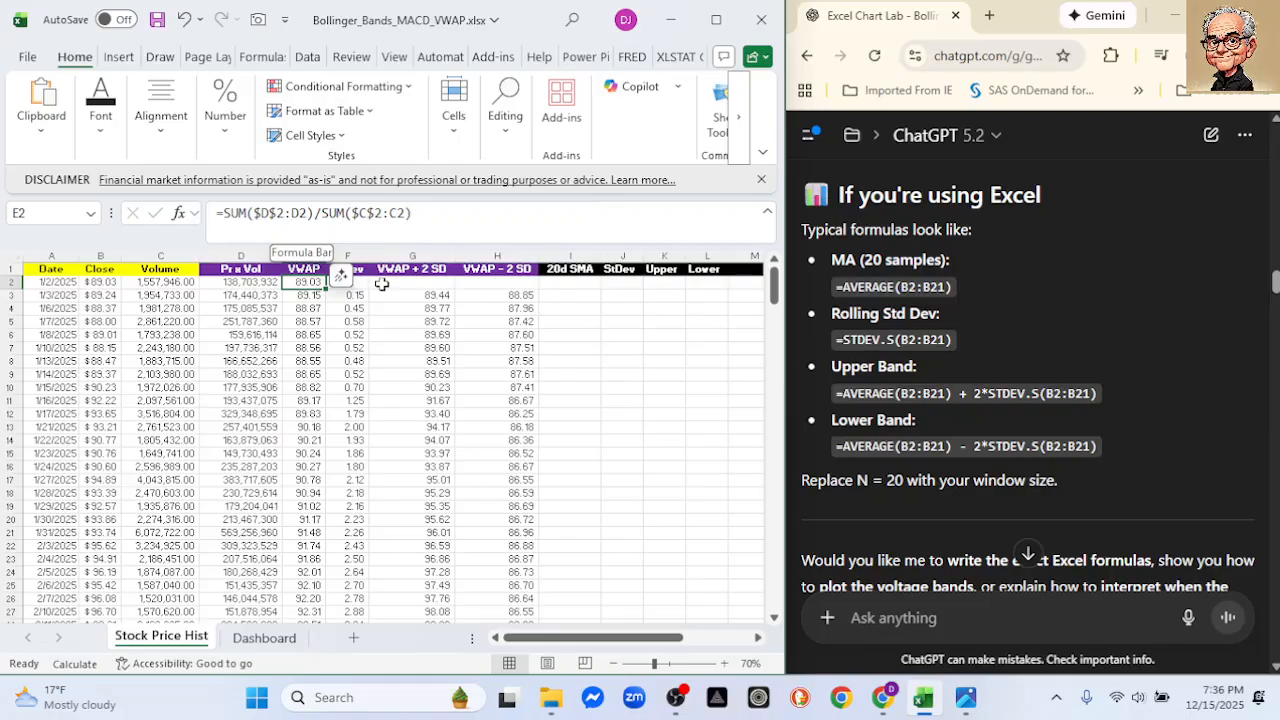
left_click(356, 302)
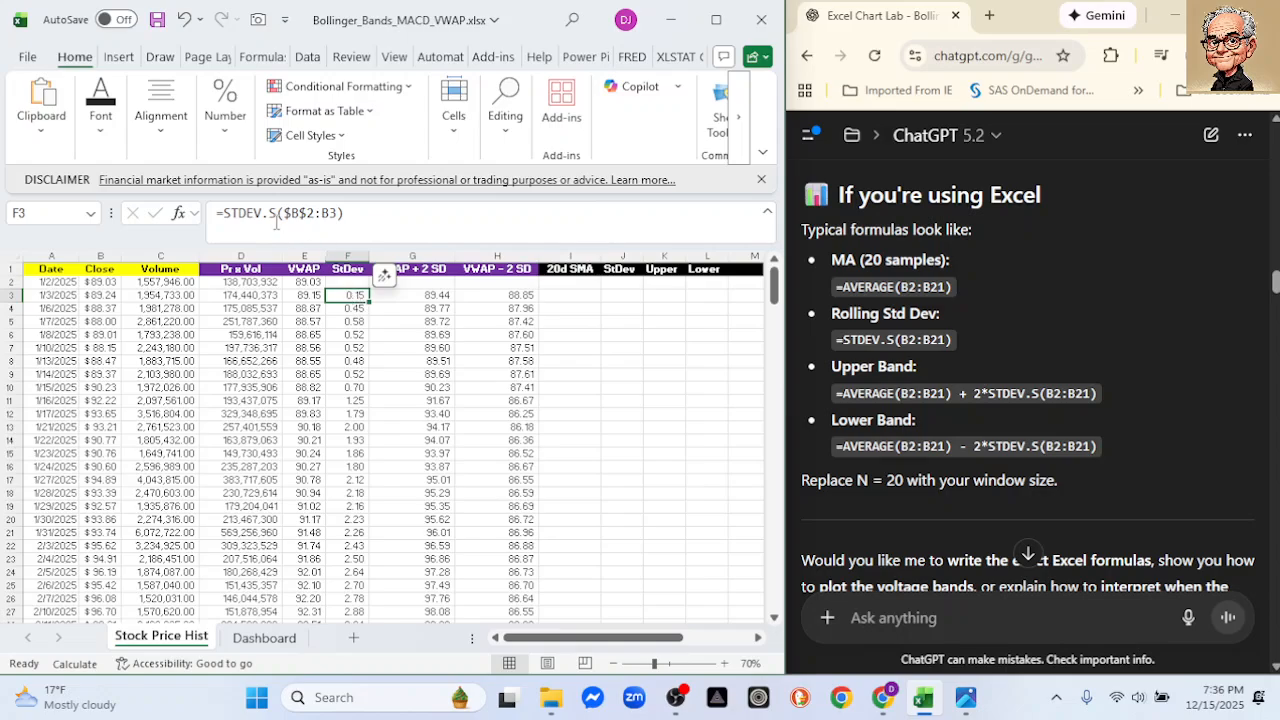
left_click(417, 295)
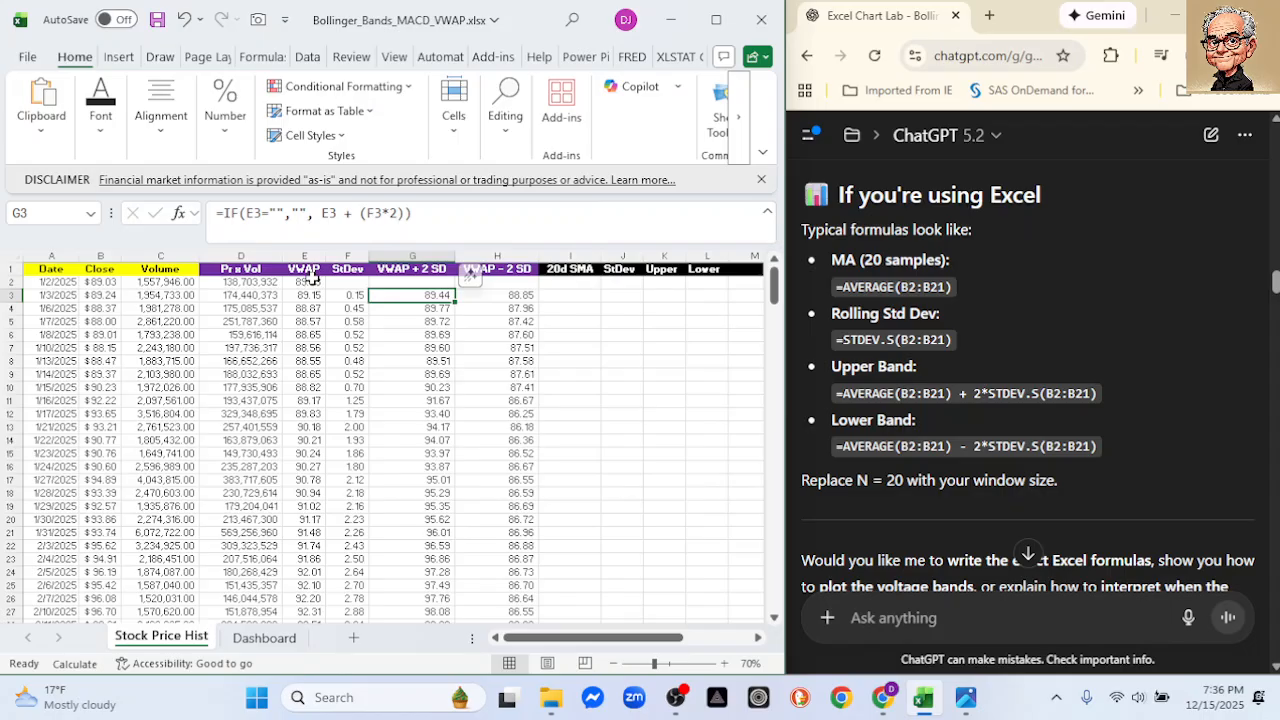
left_click(492, 294)
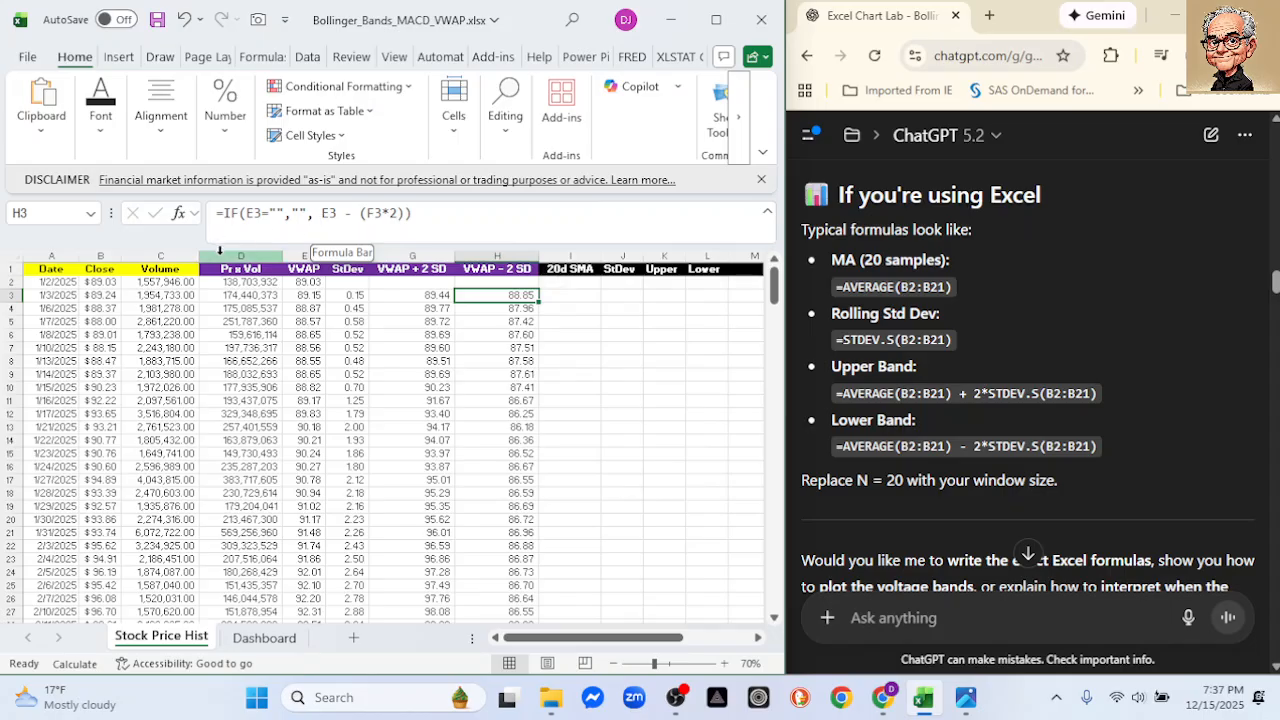
left_click(353, 295)
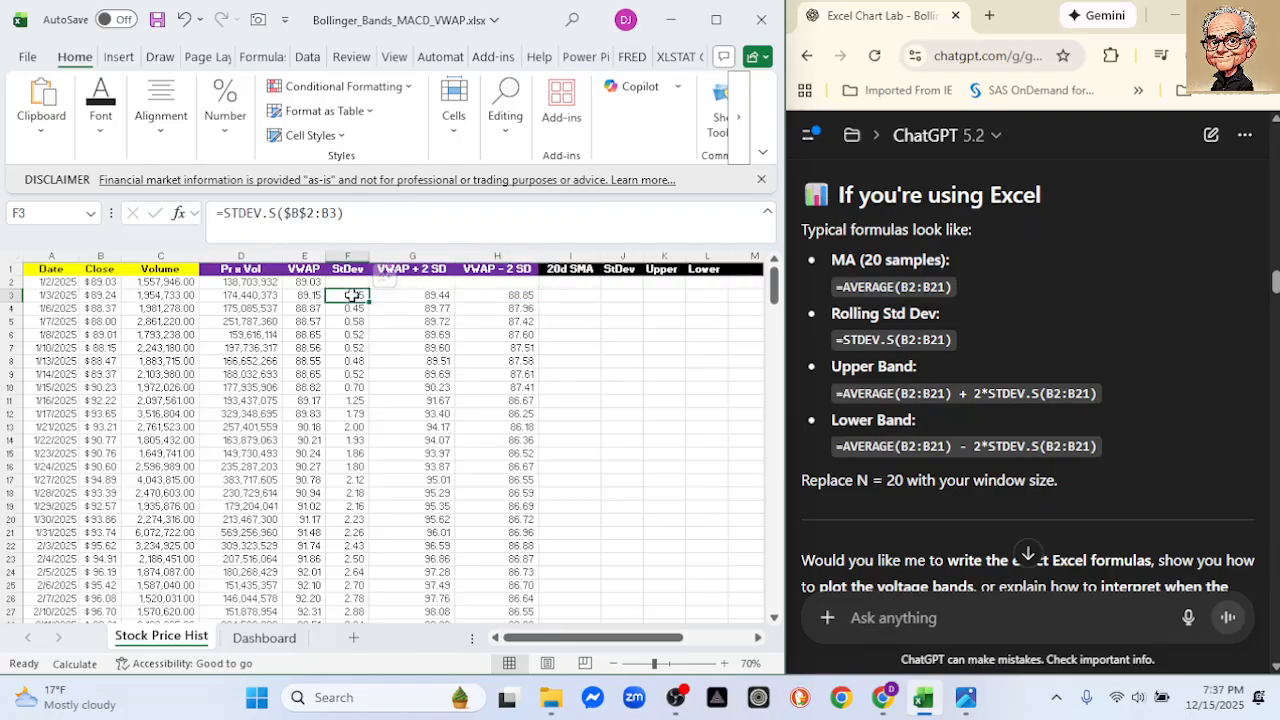
left_click(505, 296)
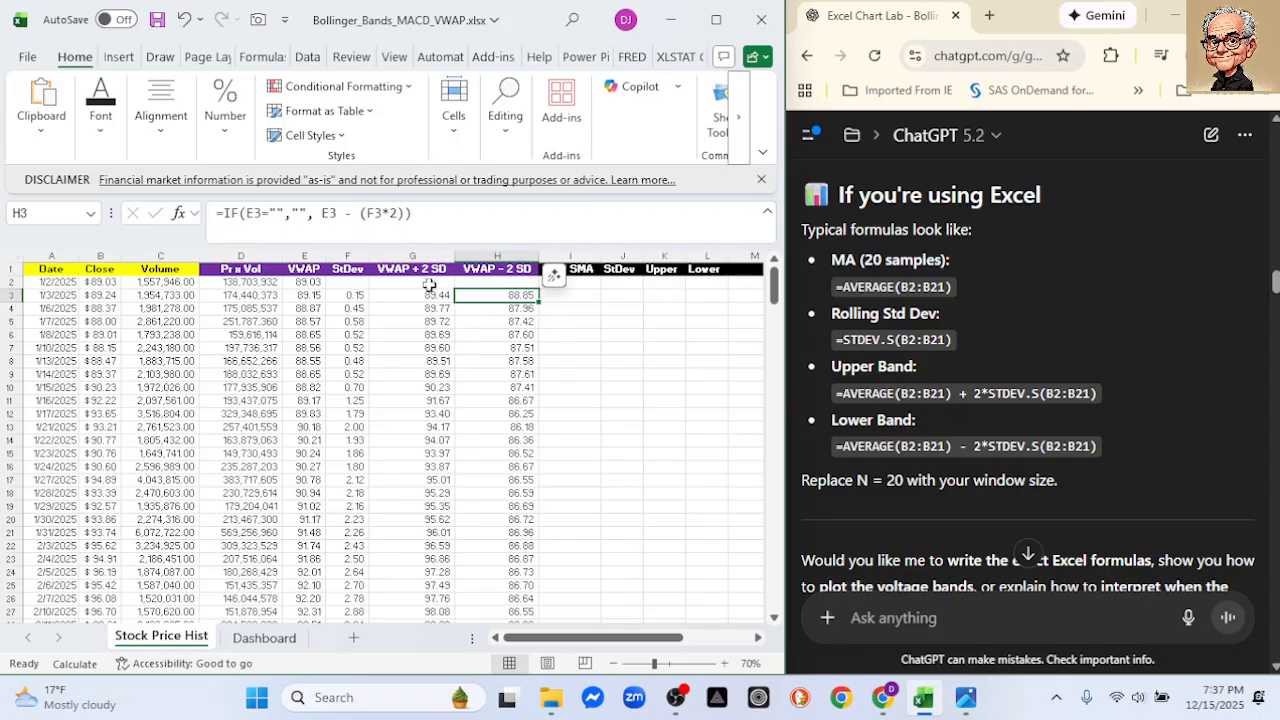
Insert a line chart of the Close, VWAP, VWAP + 2 SD and VWAP – 2 SD columns against Date
left_click(60, 248)
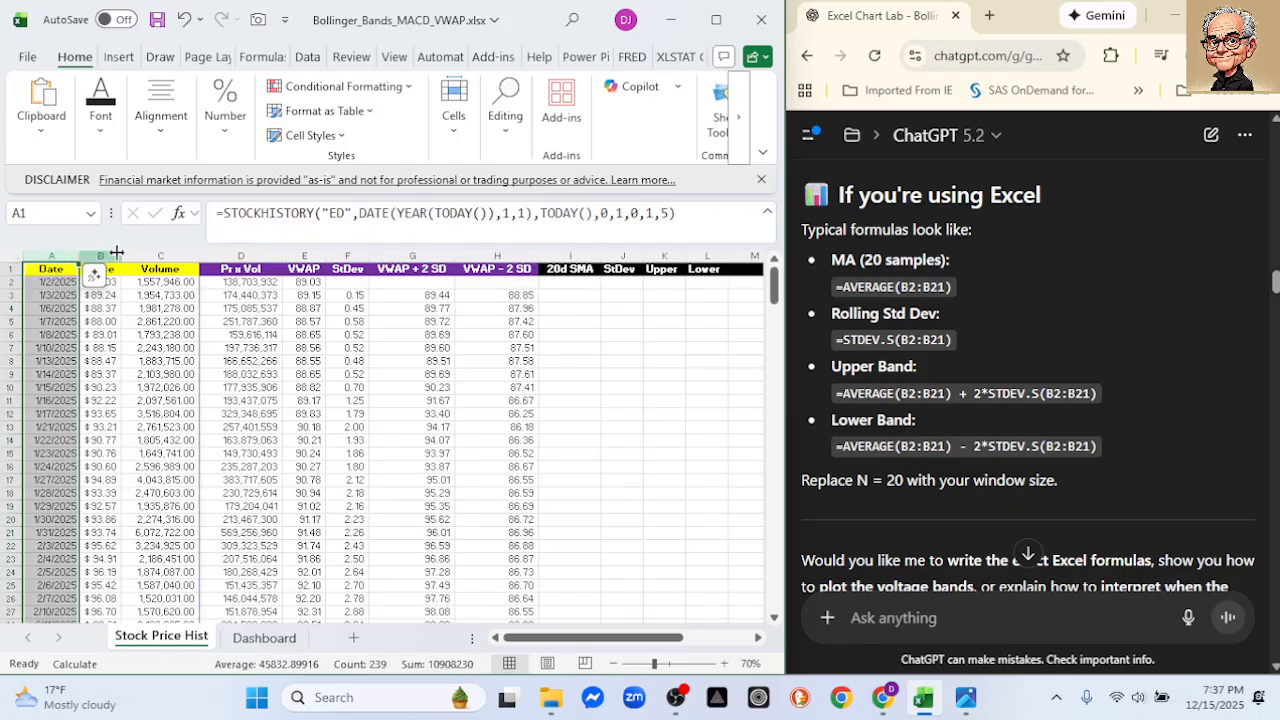
left_click(108, 251, "ctrl")
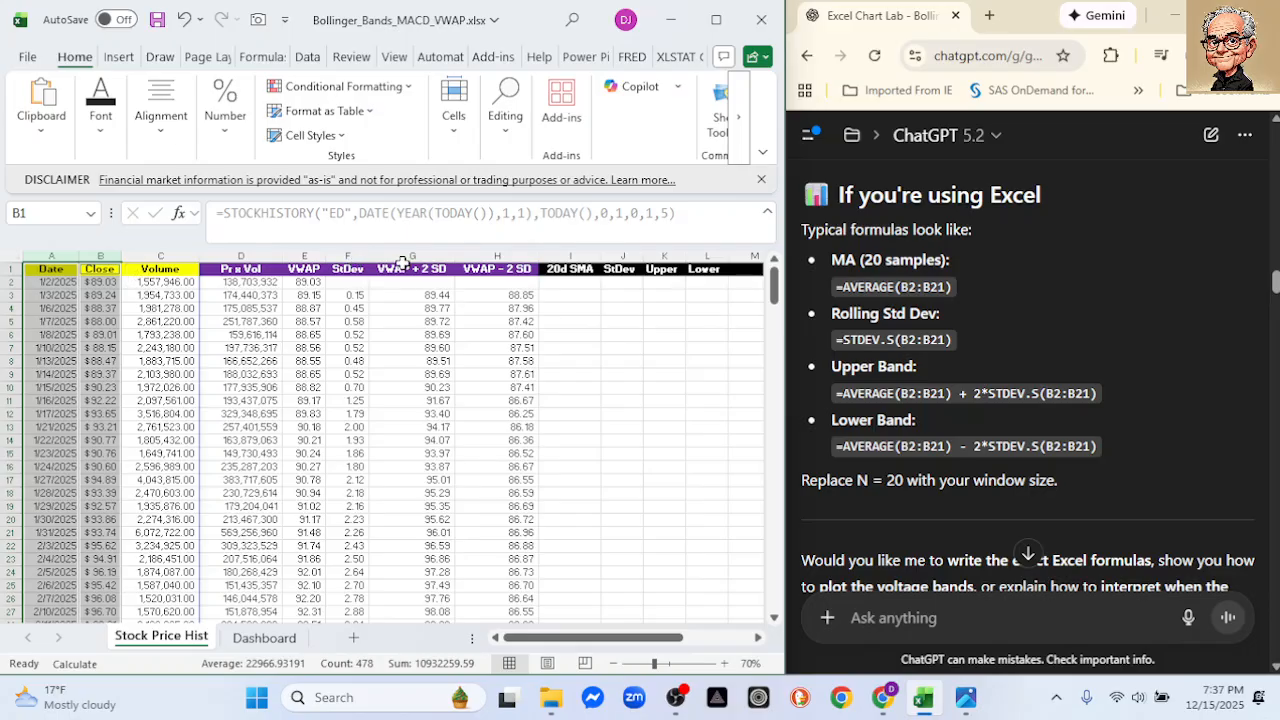
left_click(304, 256, "ctrl")
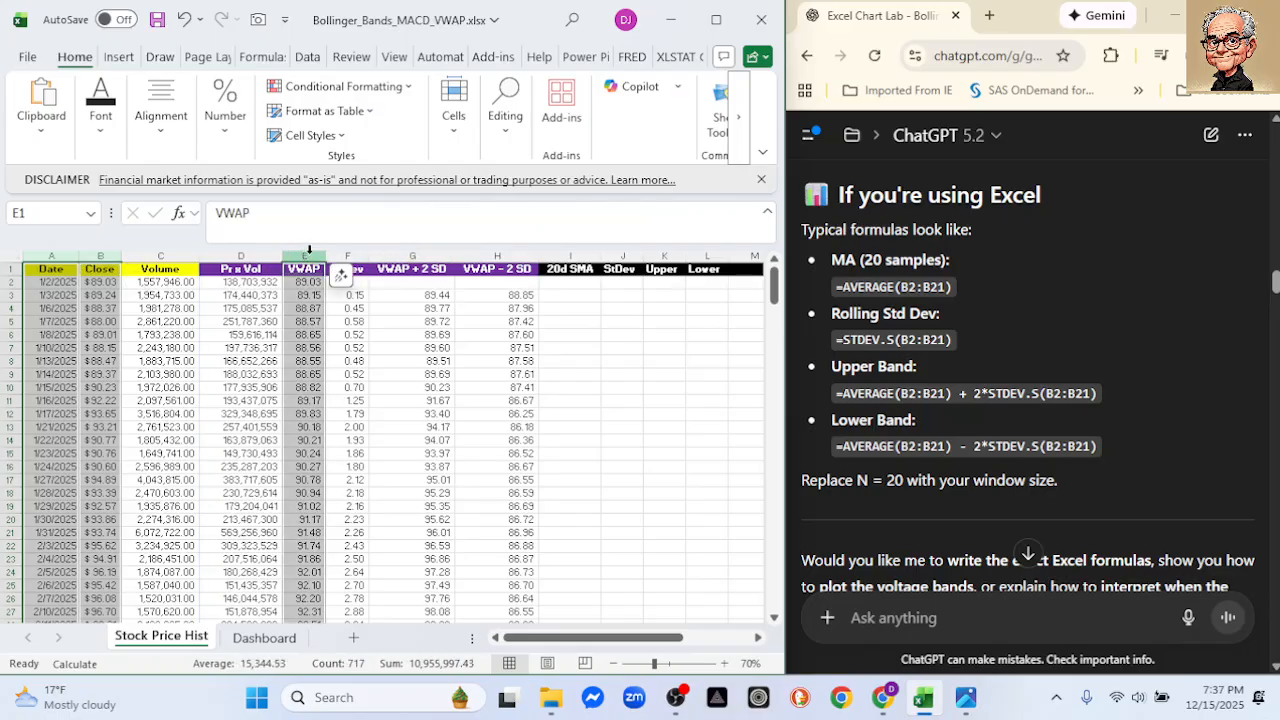
left_click(414, 256, "ctrl")
left_click(470, 256, "ctrl")
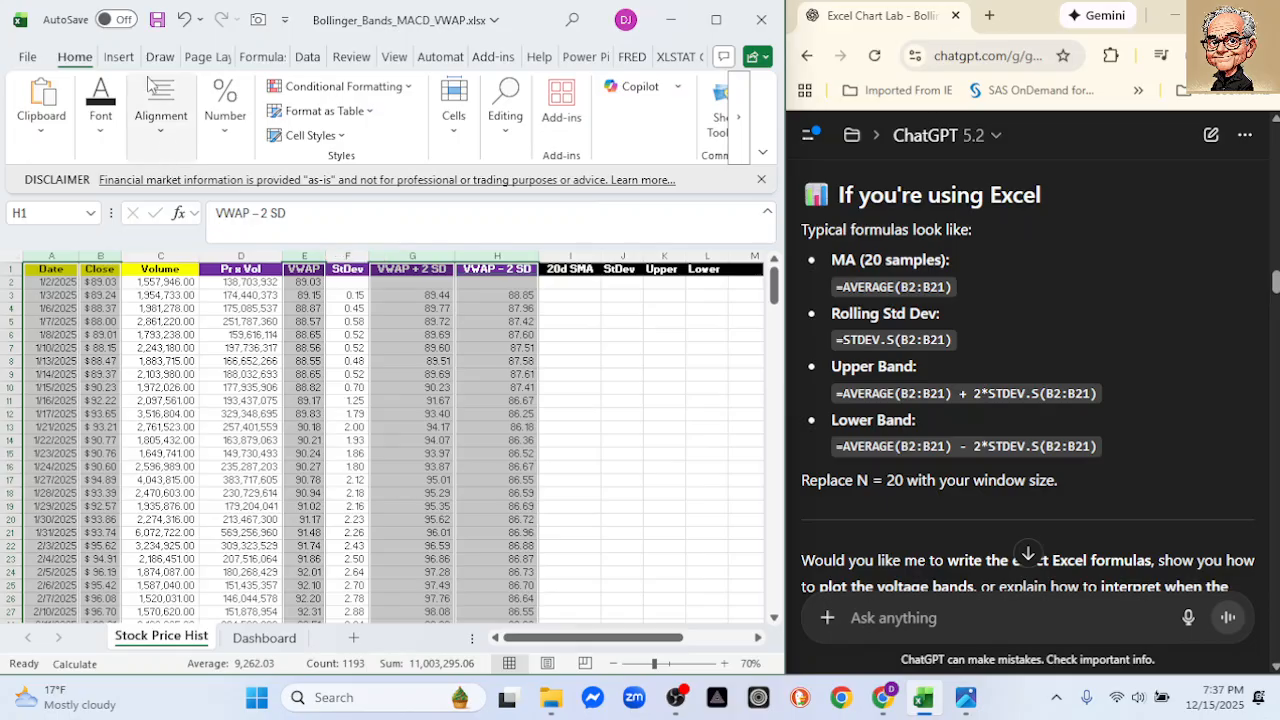
left_click(118, 56)
left_click(246, 133)
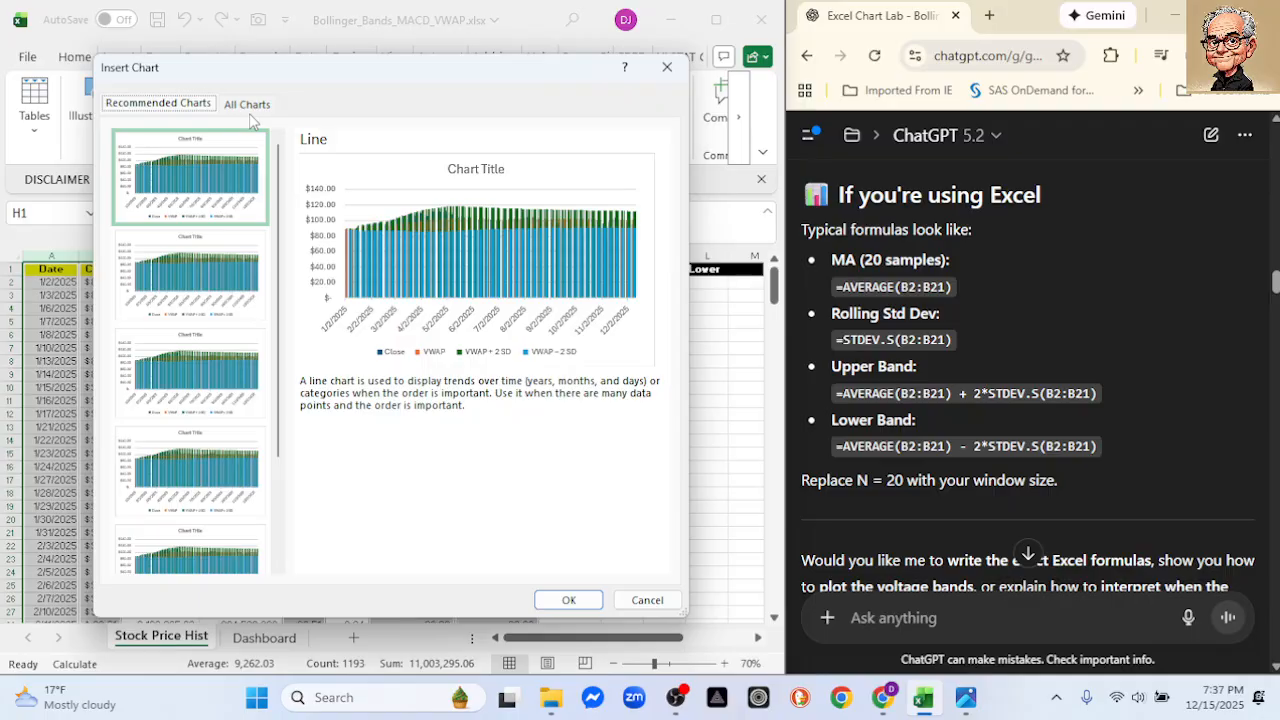
left_click(647, 600)
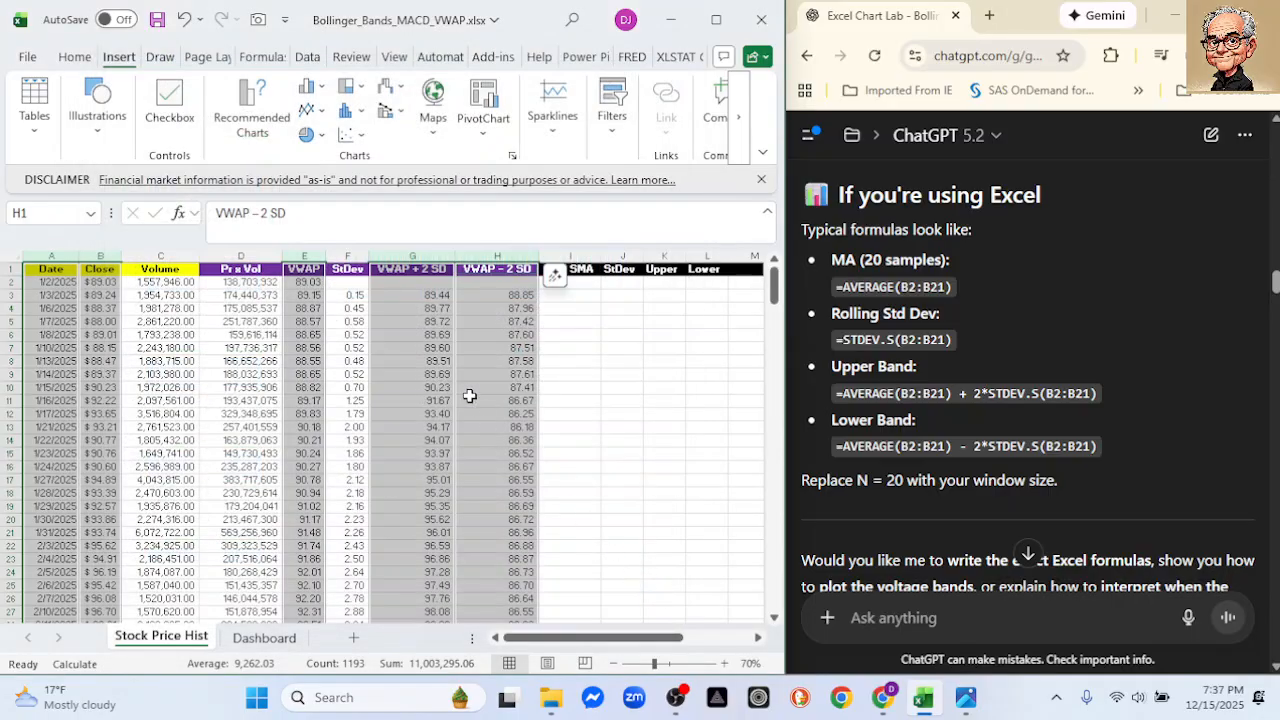
left_click(306, 110)
left_click(323, 177)
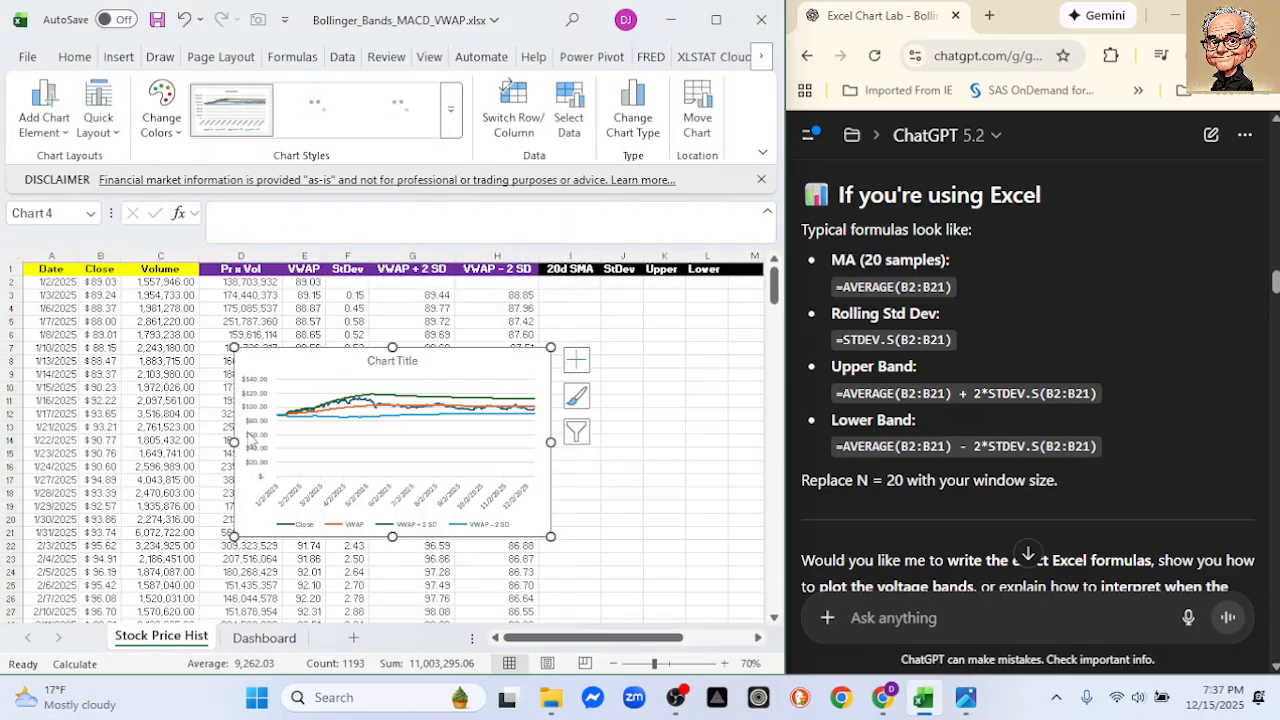
Set the minimum bound of the chart's vertical axis to 75
double_click(252, 443)
left_click(692, 441)
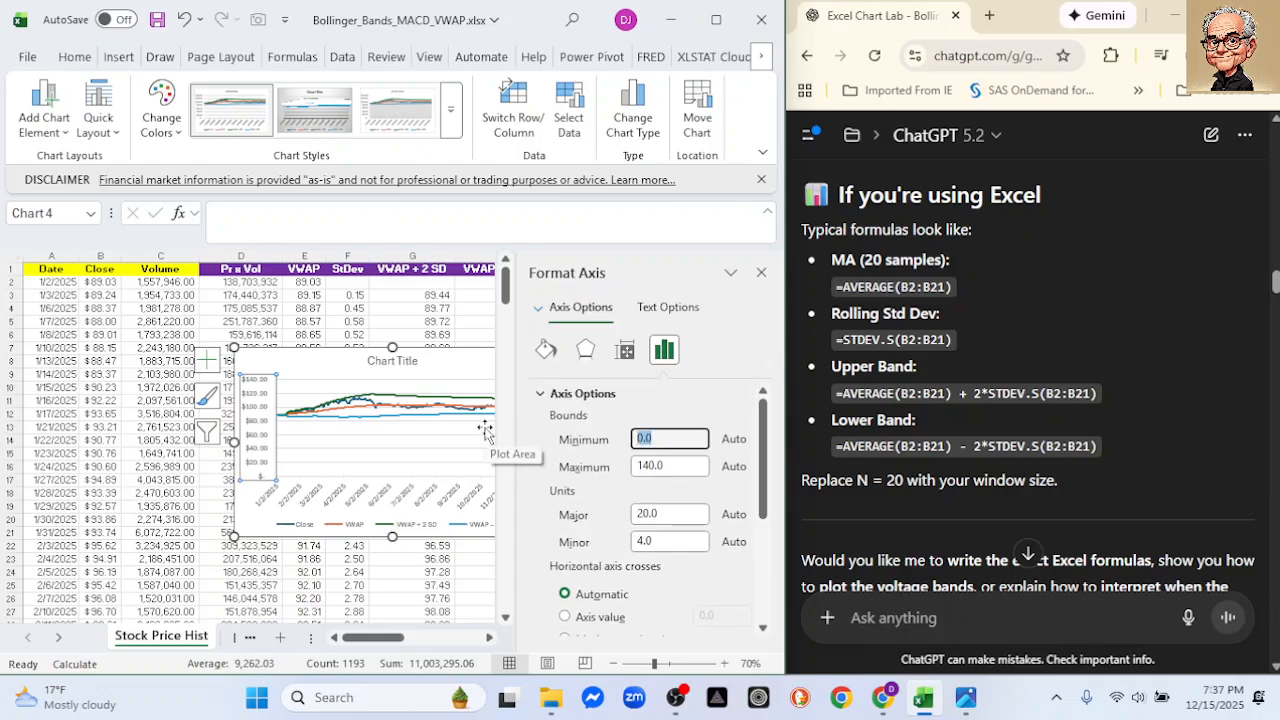
type("75")
key("Return")
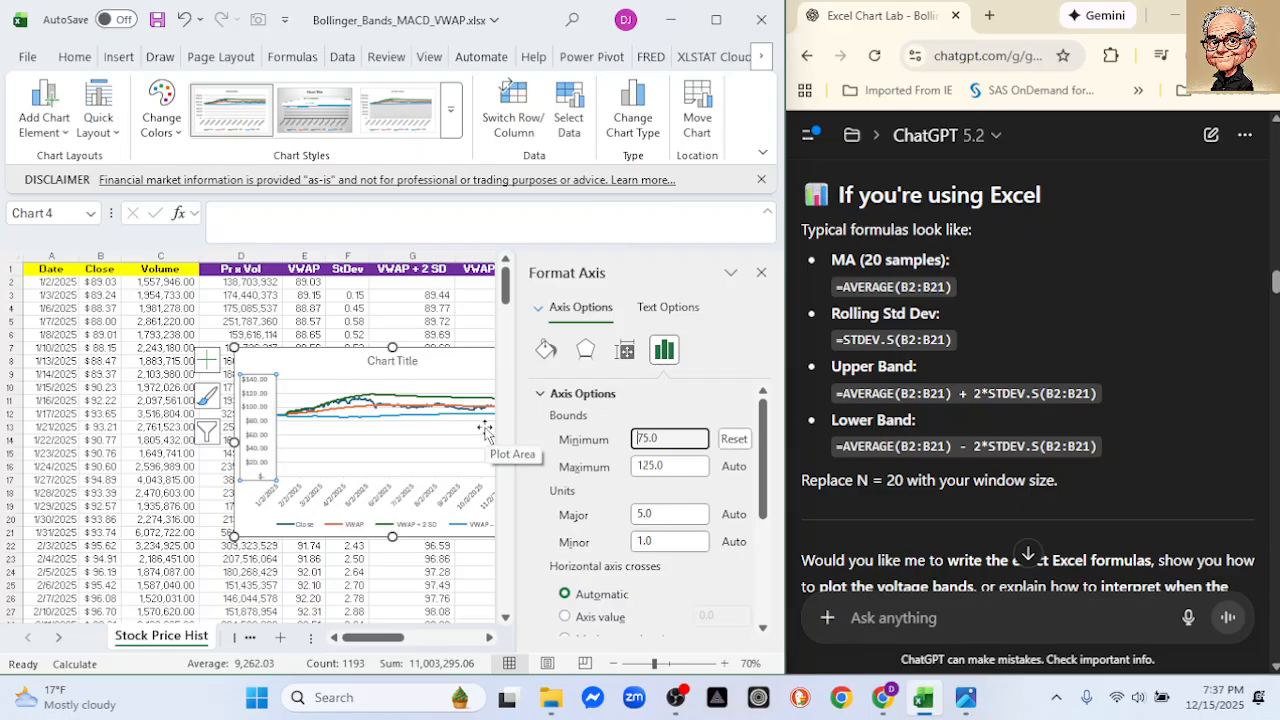
left_click(761, 272)
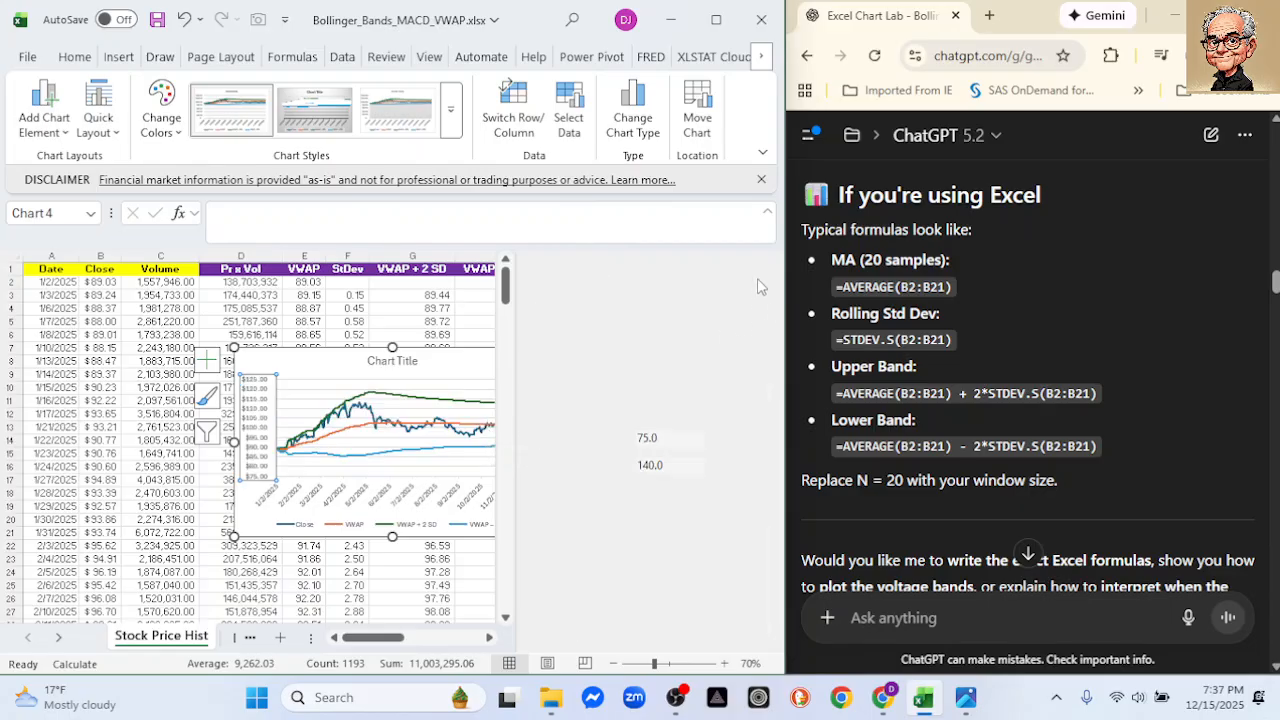
Reposition the chart to start at about C3 and enlarge it to span about columns C to I and rows 3 to 25
left_click_drag(341, 358, 242, 307)
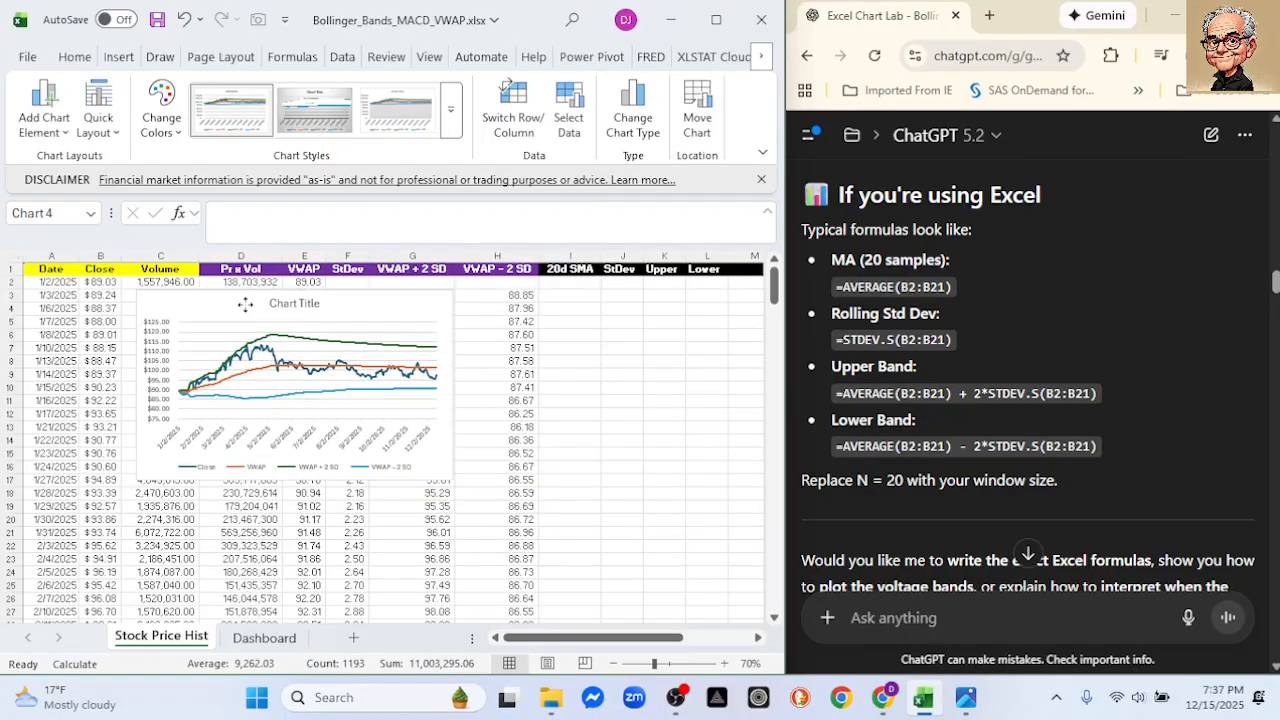
left_click_drag(449, 485, 592, 585)
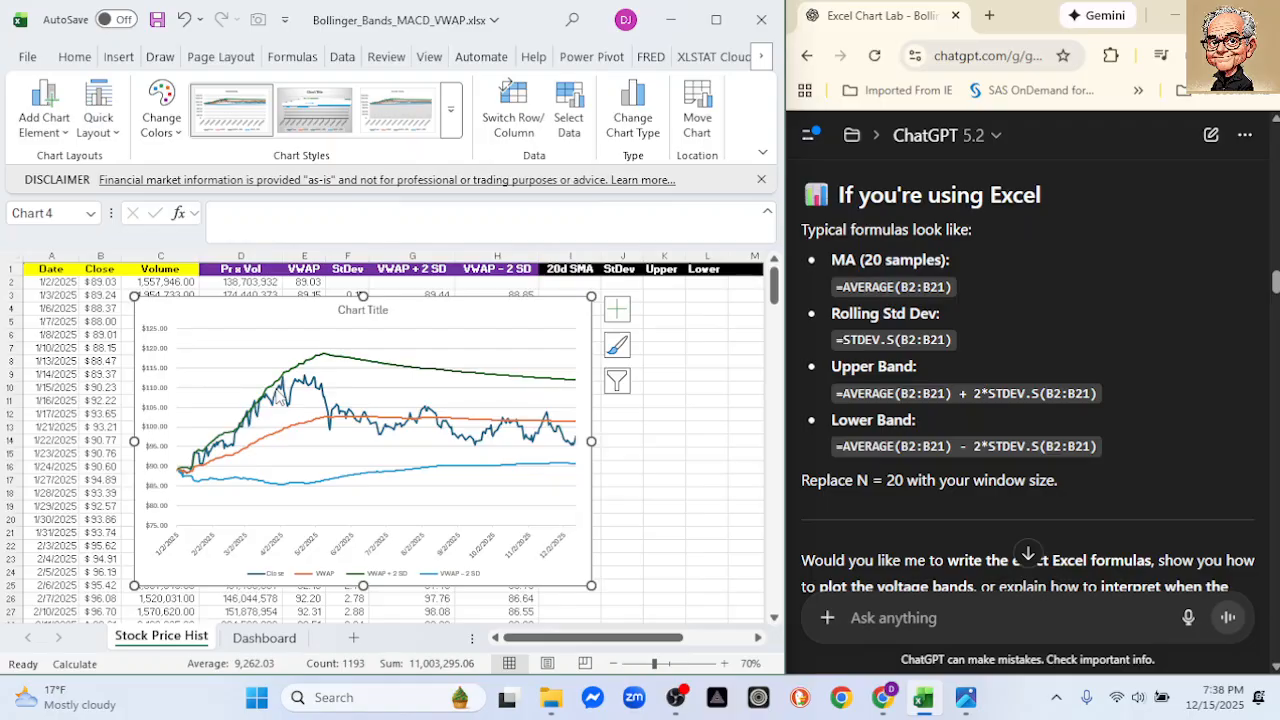
mouse_move(322, 397)
mouse_move(577, 425)
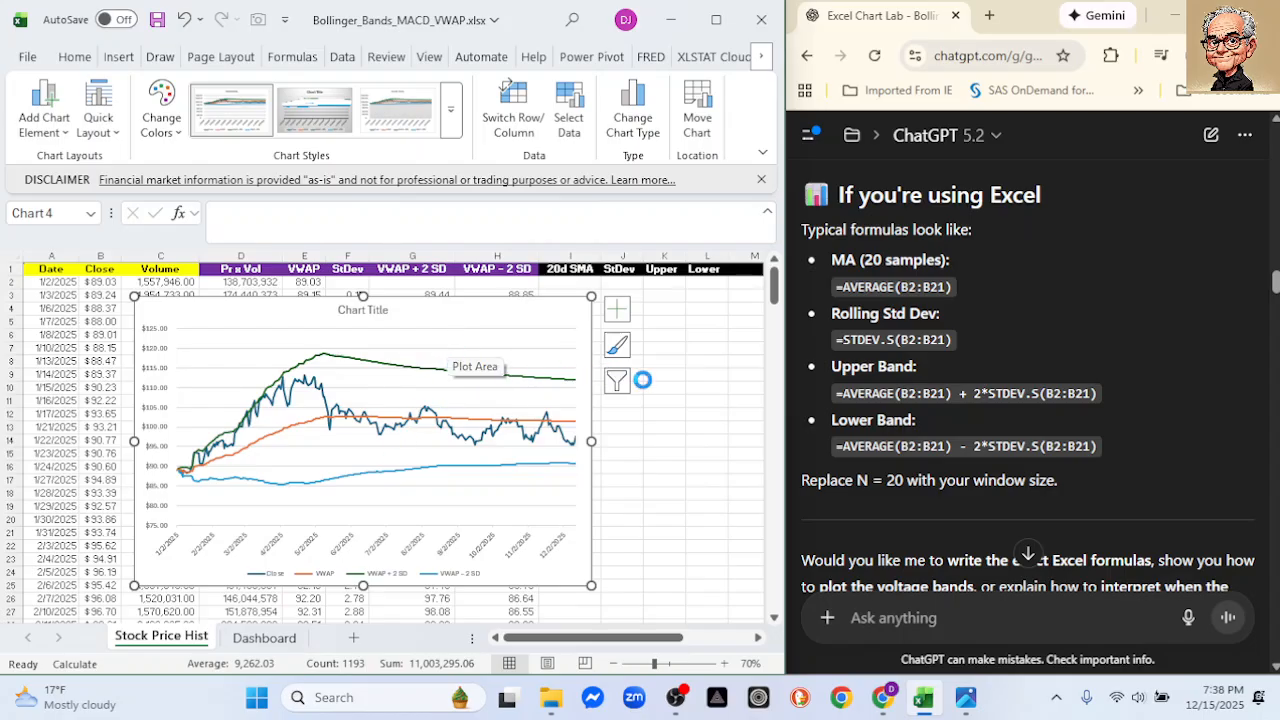
Move the VWAP line chart from the Stock Price Hist sheet to cell A1 of the Dashboard sheet
left_click(264, 637)
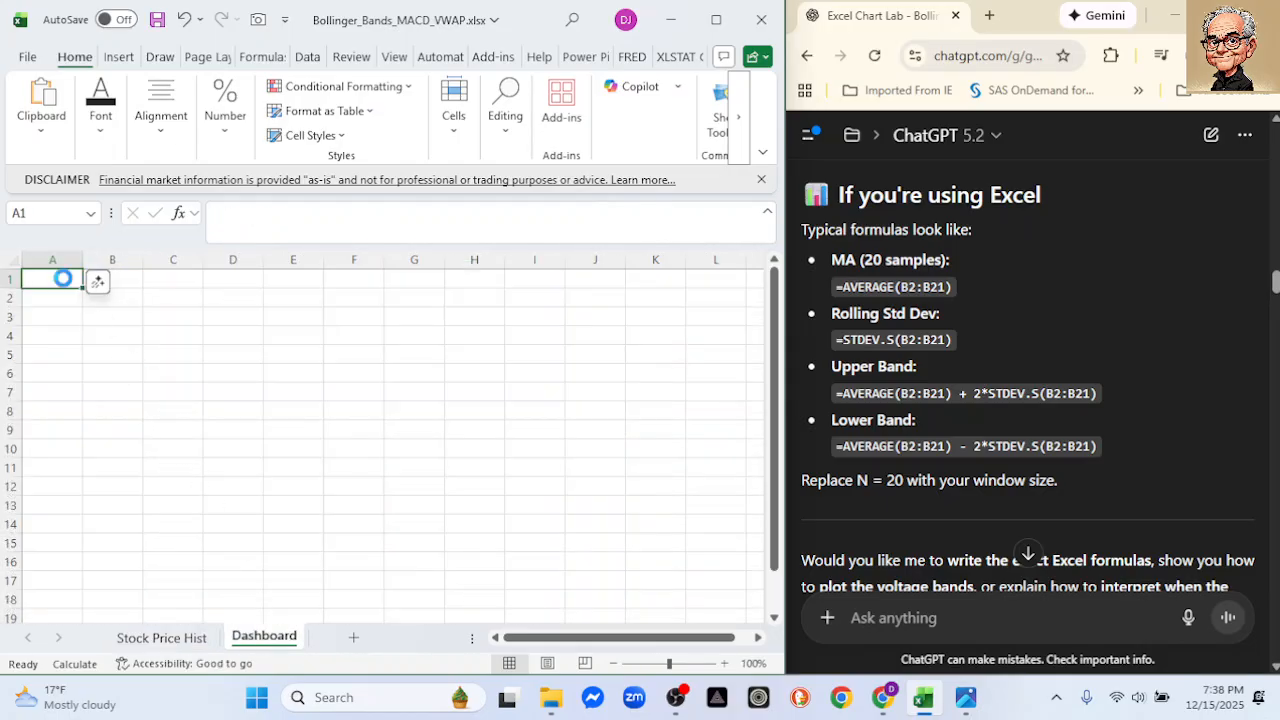
key("ctrl+v")
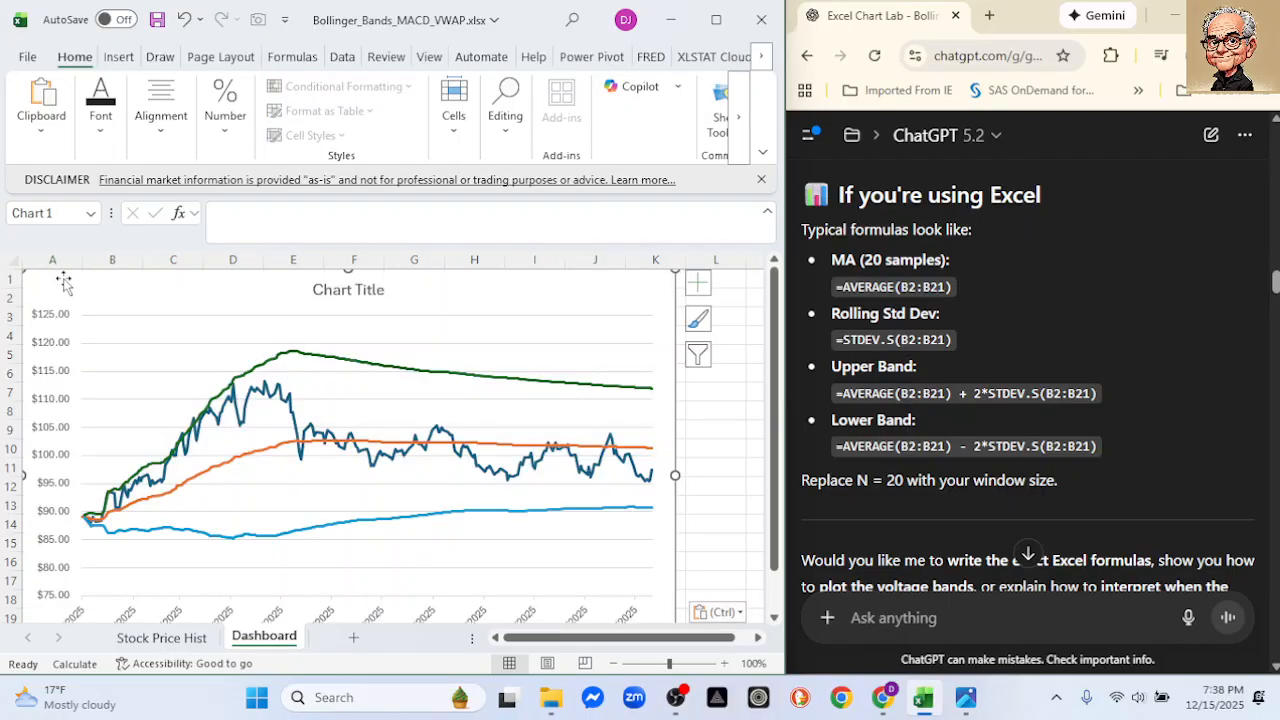
scroll(290, 447, "down", 2)
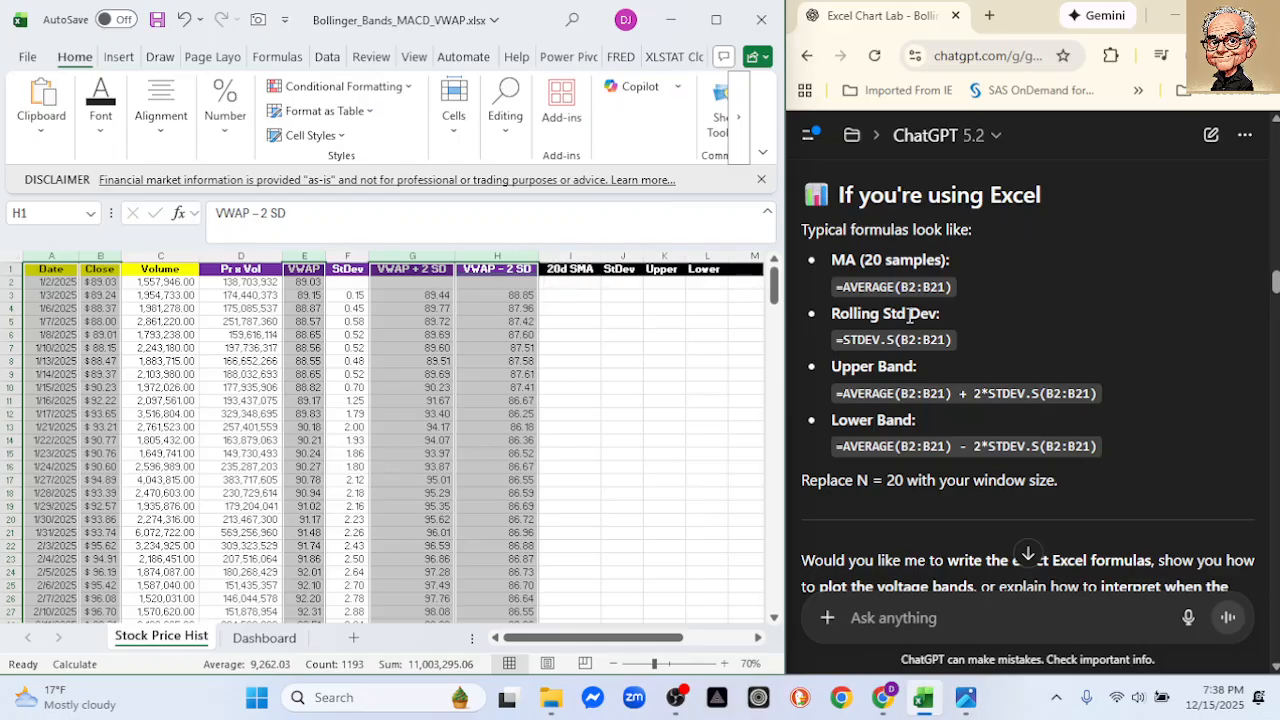
left_click(680, 294)
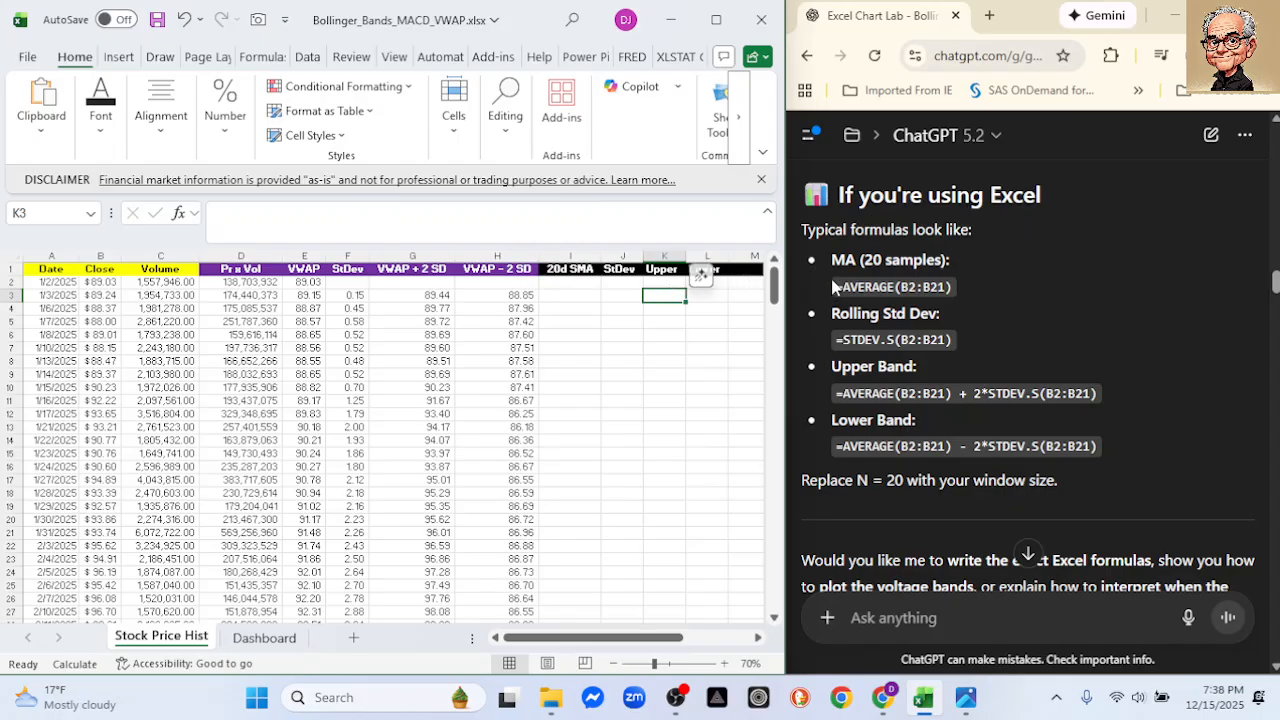
left_click_drag(838, 287, 936, 302)
key("ctrl+c")
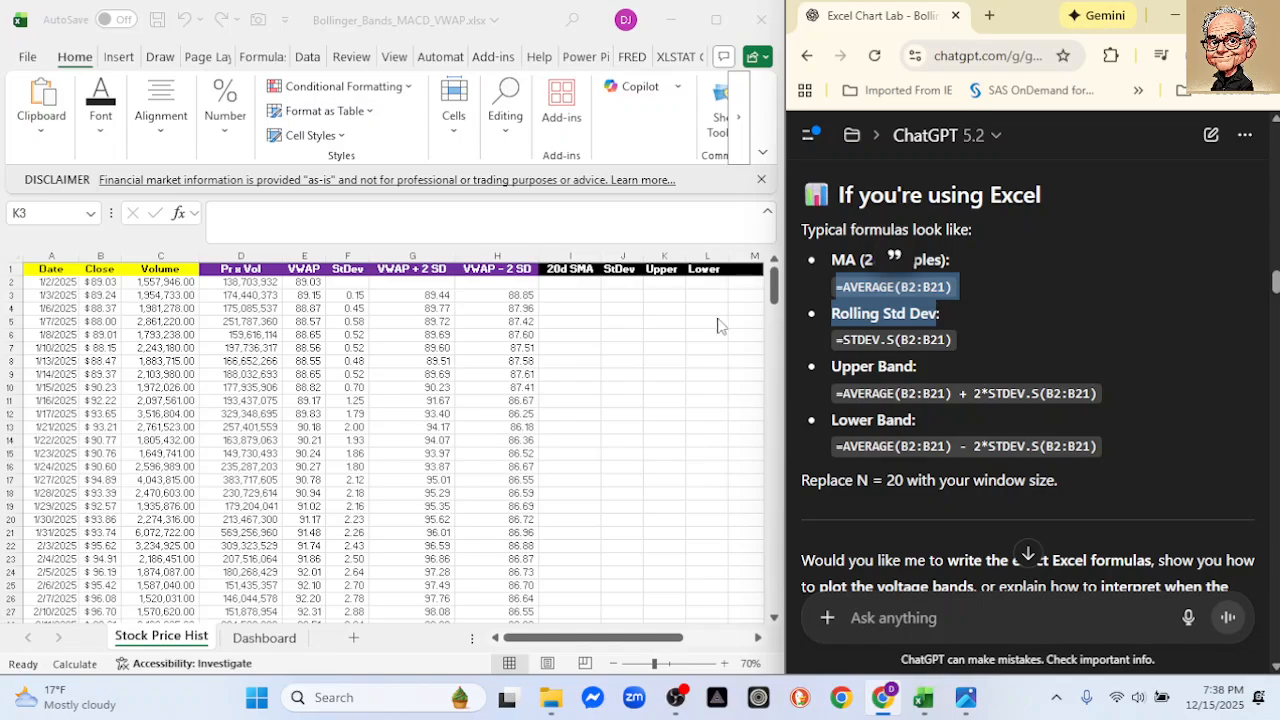
left_click(563, 549)
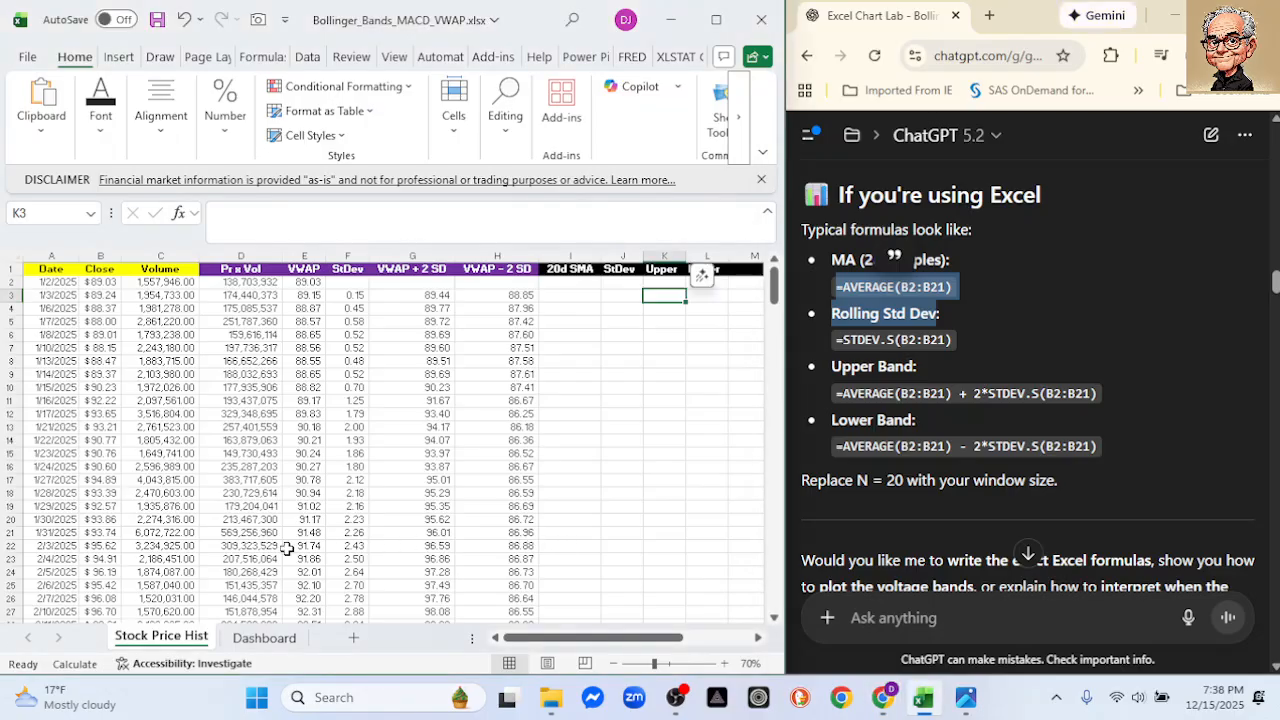
left_click(556, 534)
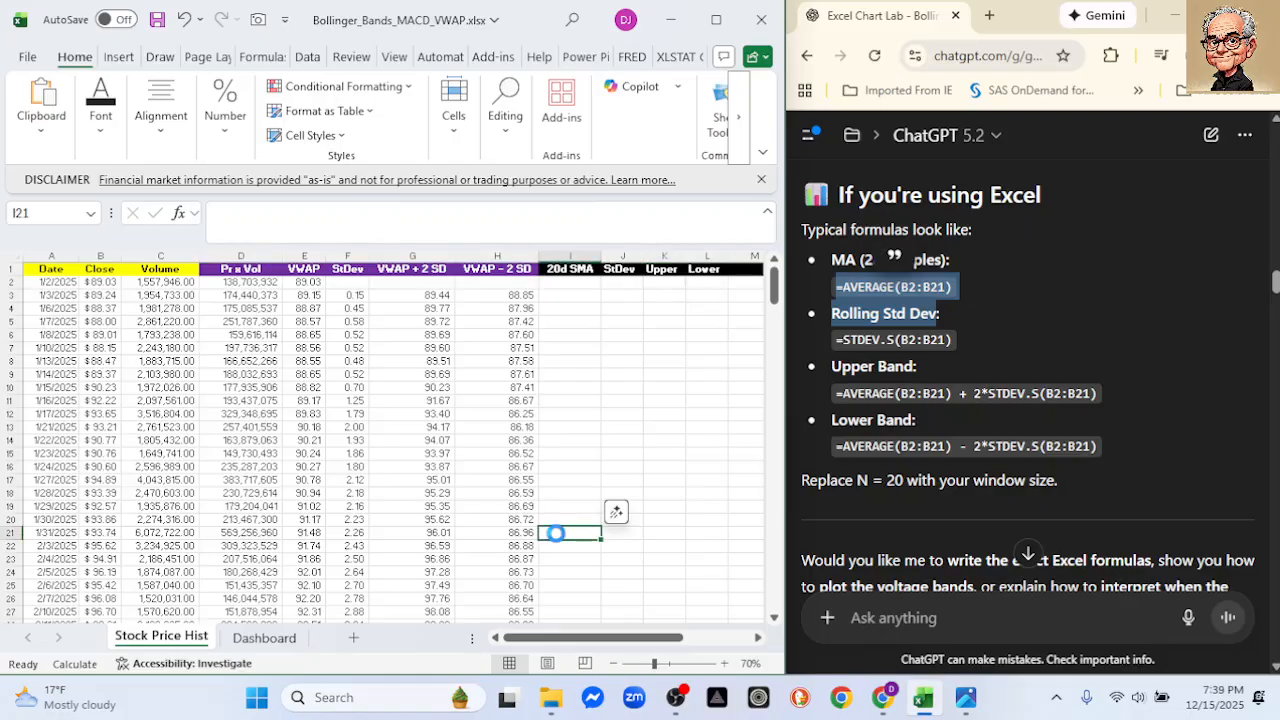
key("ctrl+v")
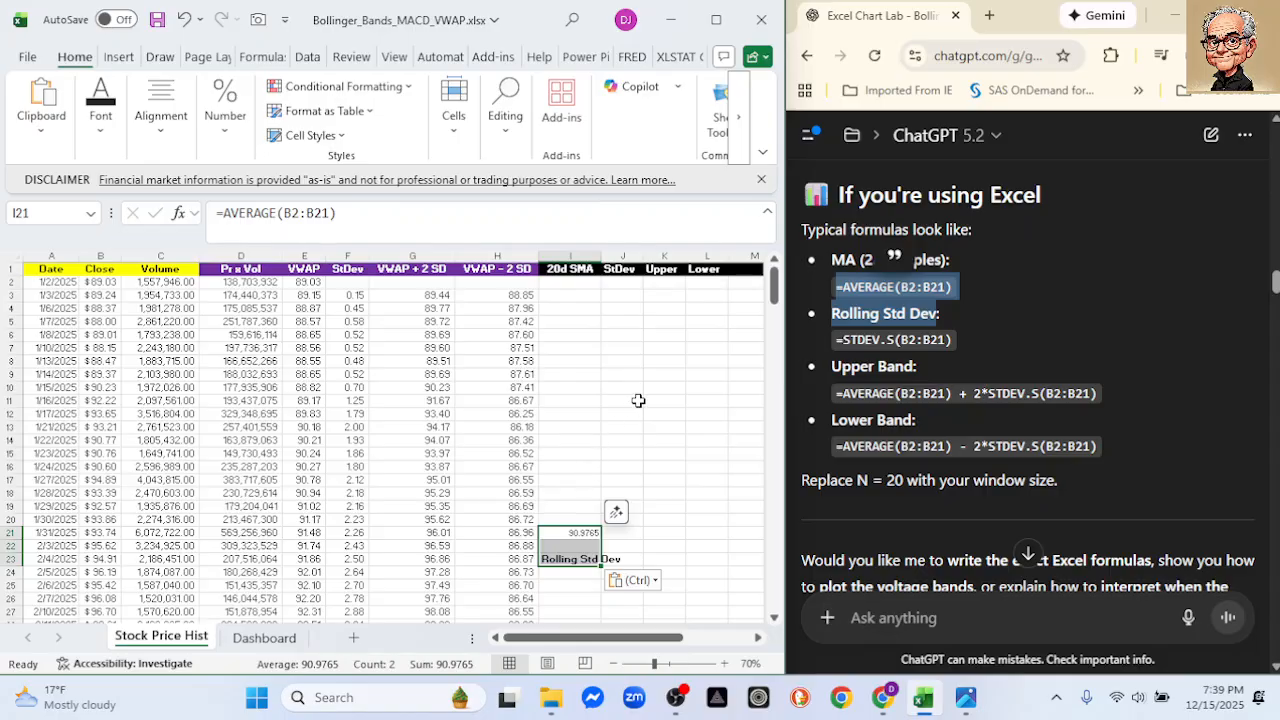
scroll(640, 403, "down", 2)
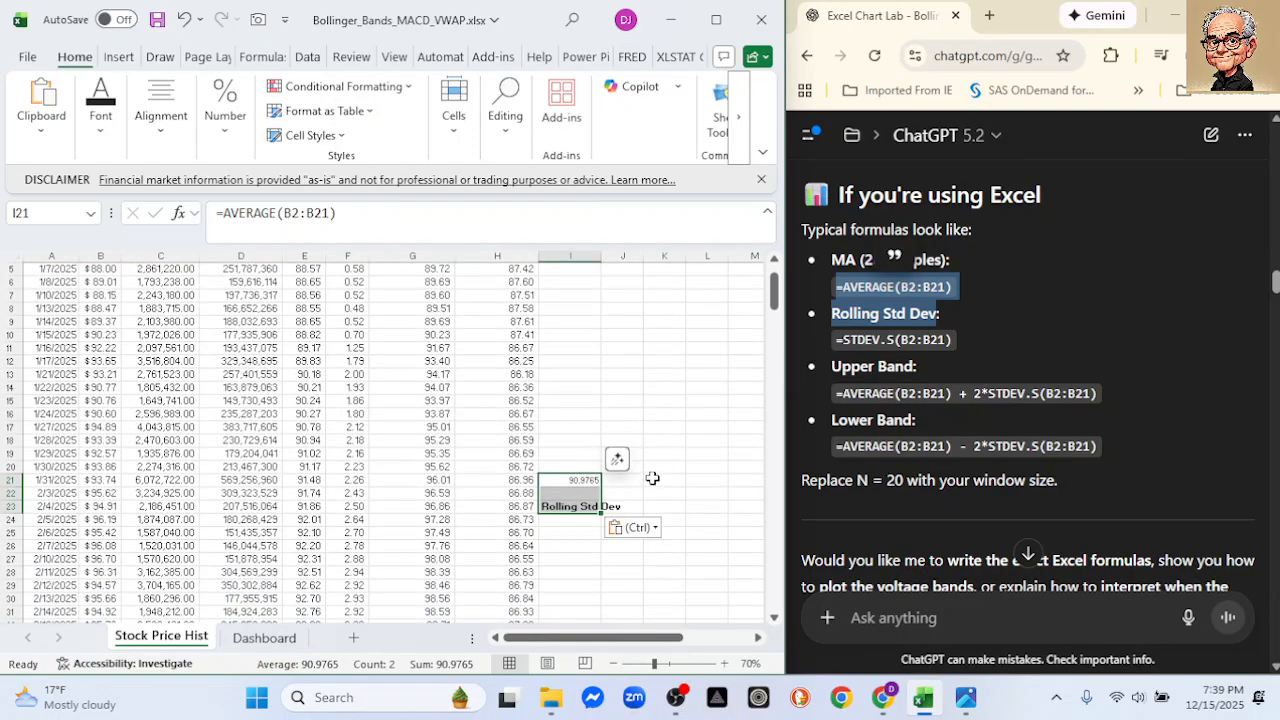
left_click(634, 529)
left_click(566, 540)
left_click(623, 374)
Copy ChatGPT's =AVERAGE(B2:B21) formula into I21 of the 20d SMA column and fill it down to the last data row
left_click(942, 288)
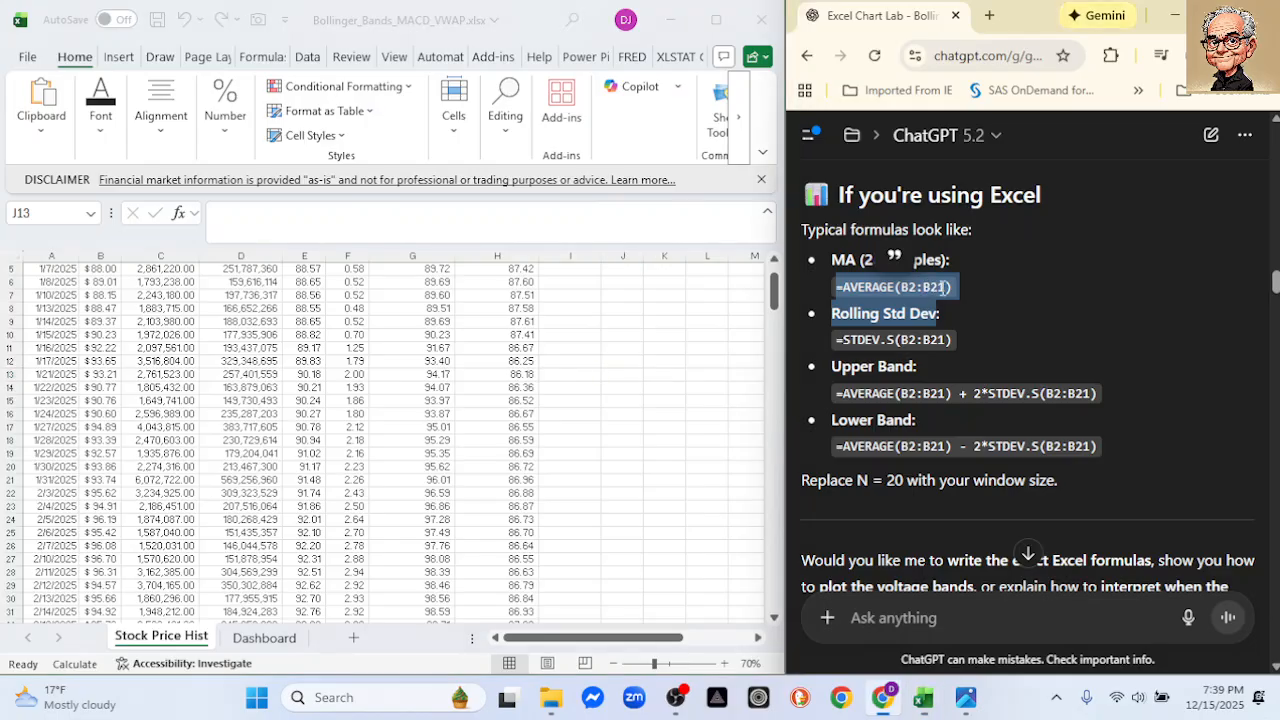
left_click_drag(840, 288, 913, 287)
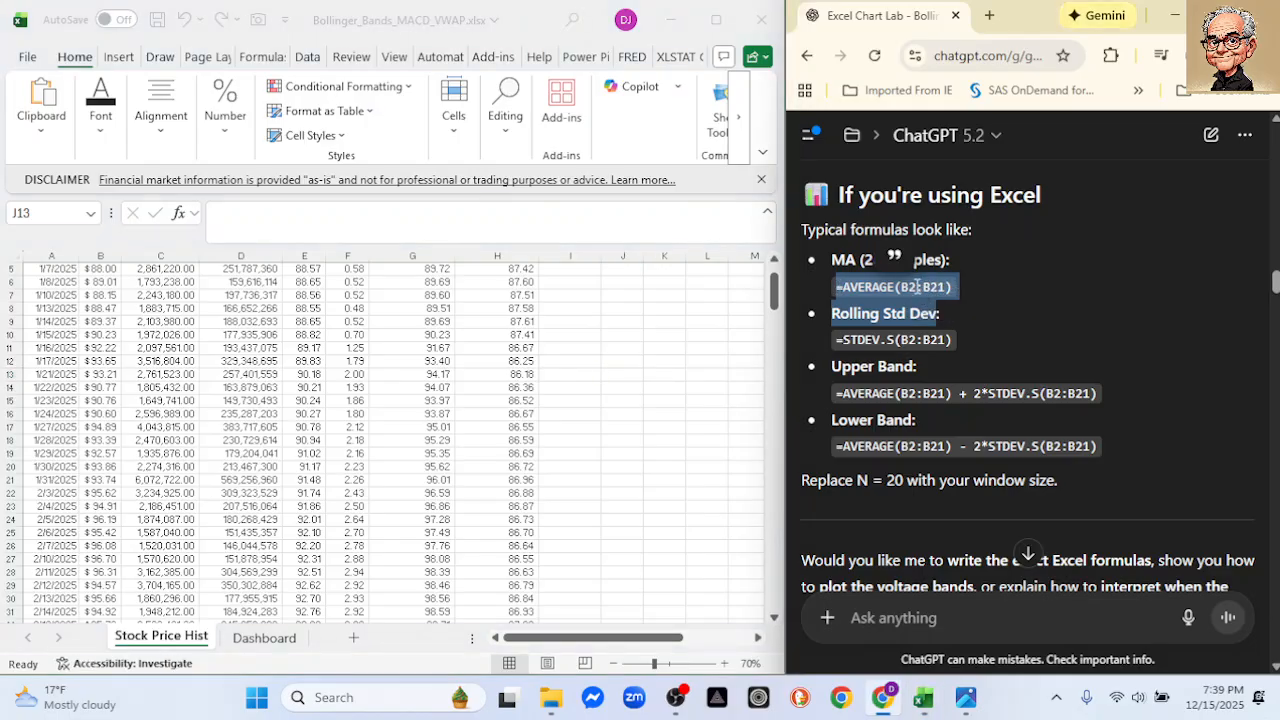
left_click(951, 289)
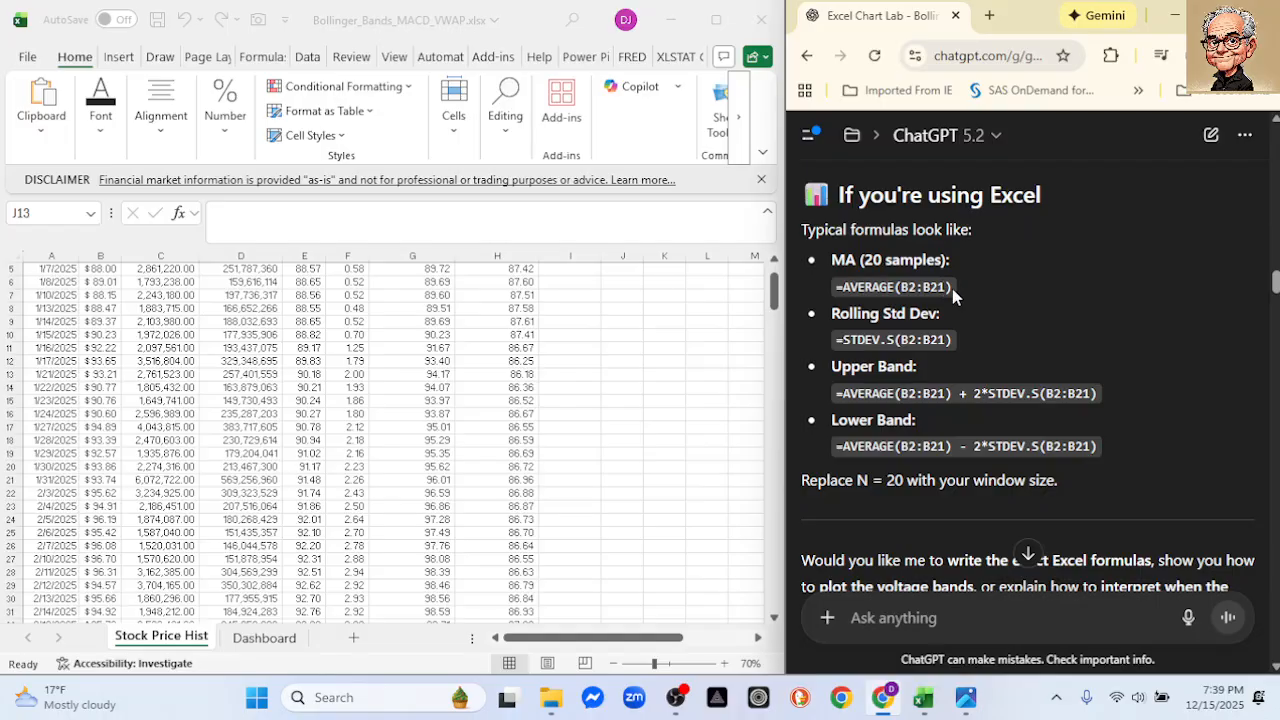
left_click_drag(953, 289, 818, 289)
key("ctrl+c")
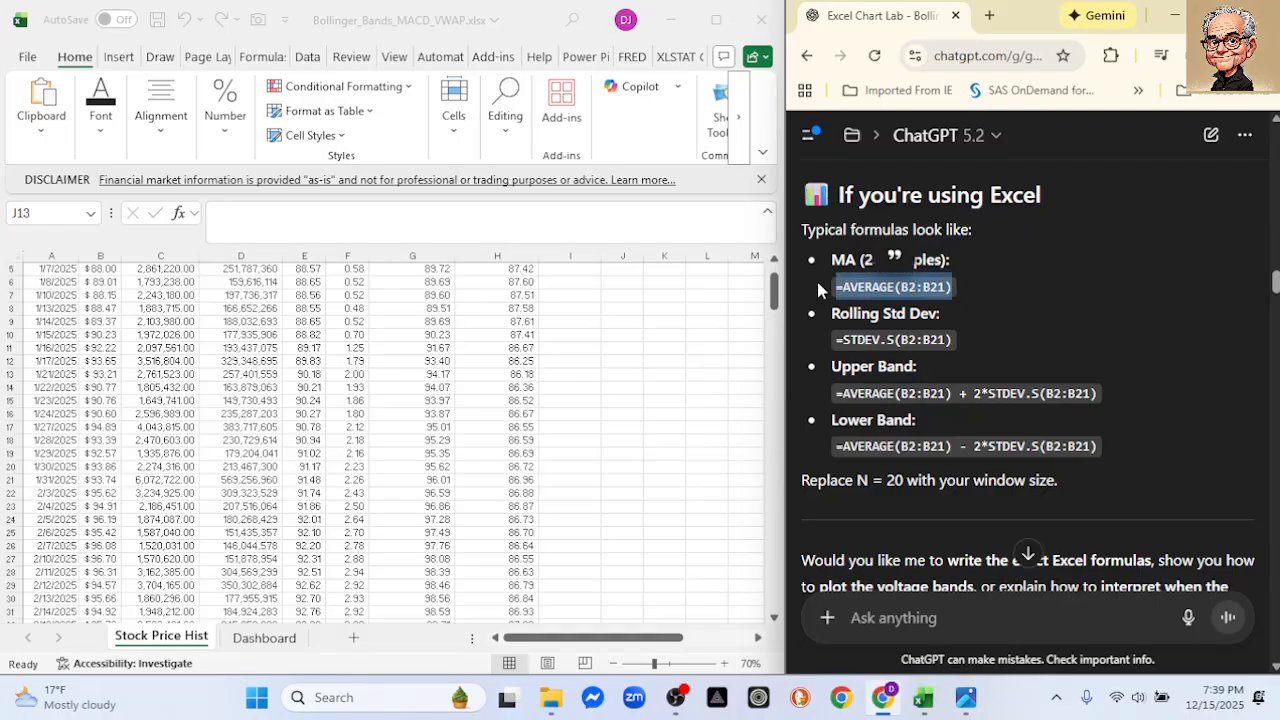
left_click(562, 494)
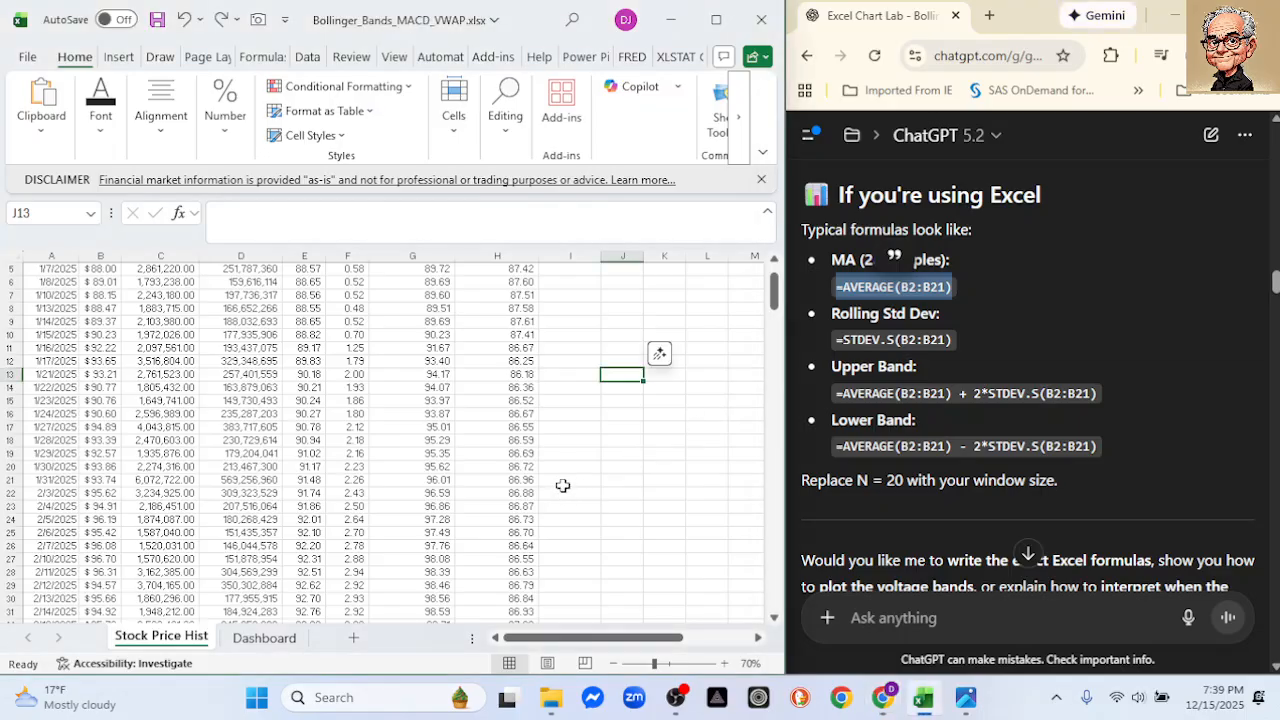
left_click(566, 486)
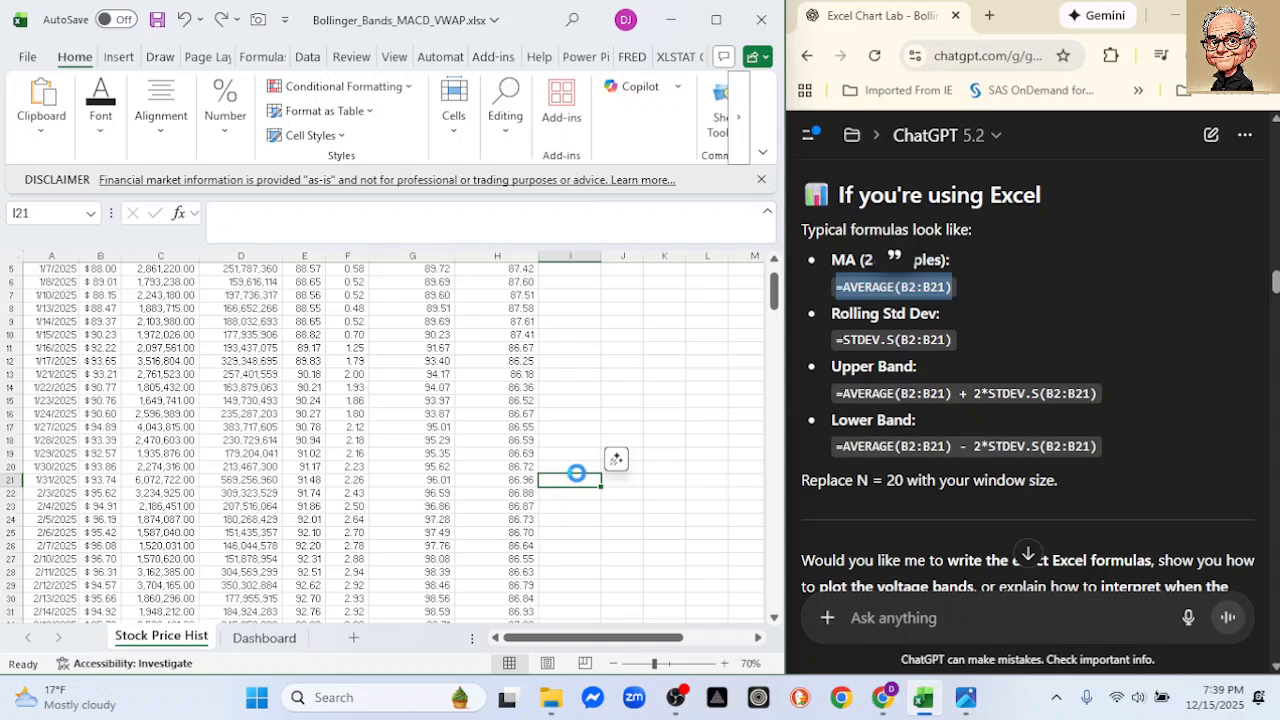
key("ctrl+v")
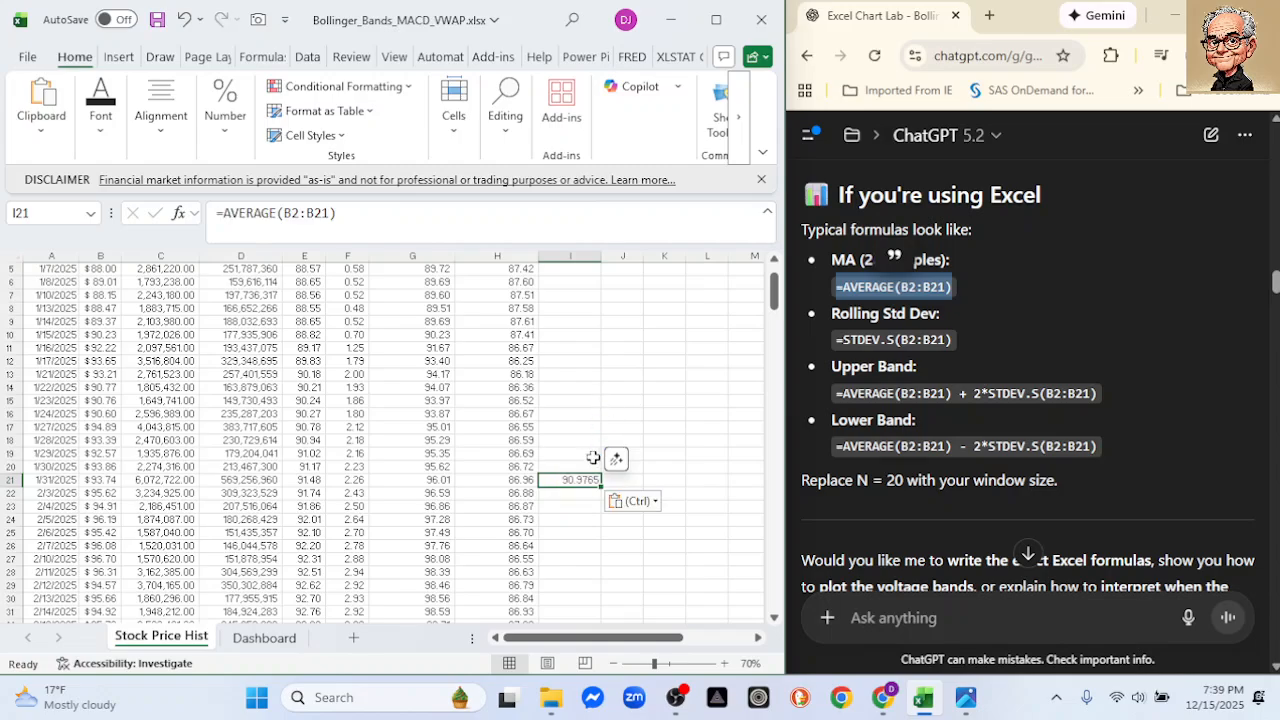
double_click(600, 486)
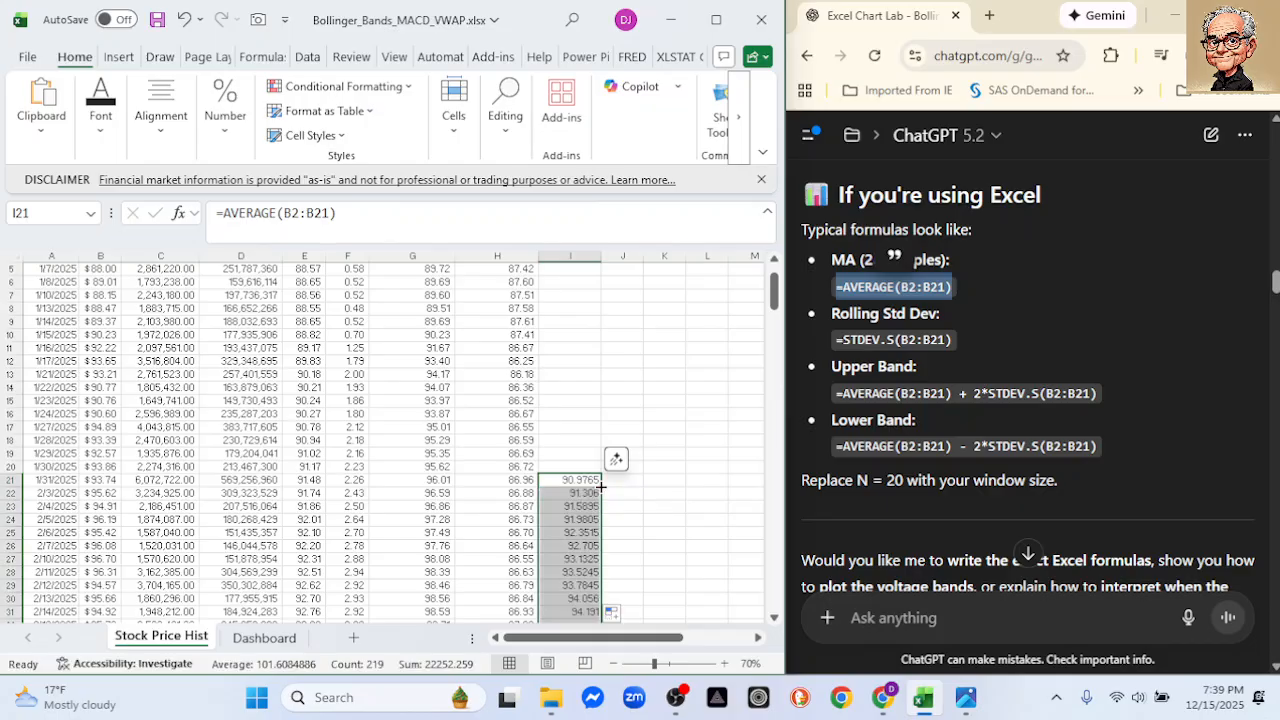
Copy ChatGPT's =STDEV.S(B2:B21) formula into J21 of the second StDev column and fill it down to the last data row
left_click_drag(953, 341, 838, 345)
key("ctrl+c")
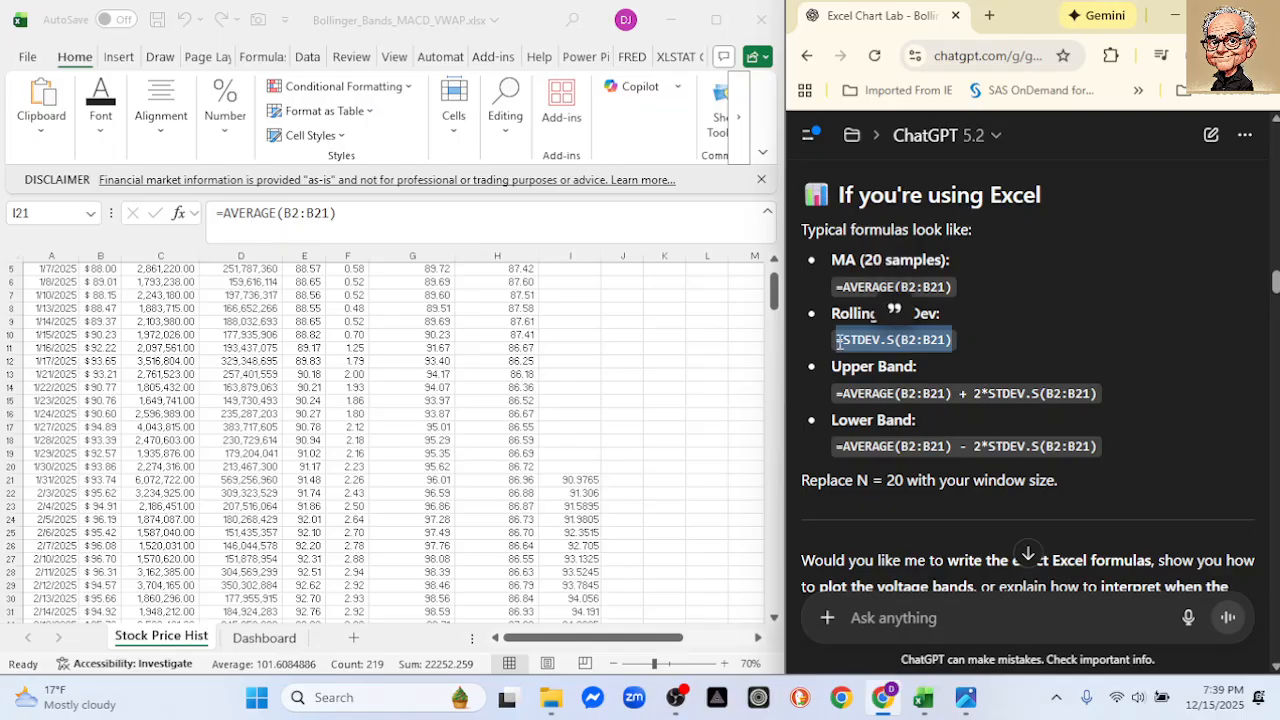
left_click(622, 482)
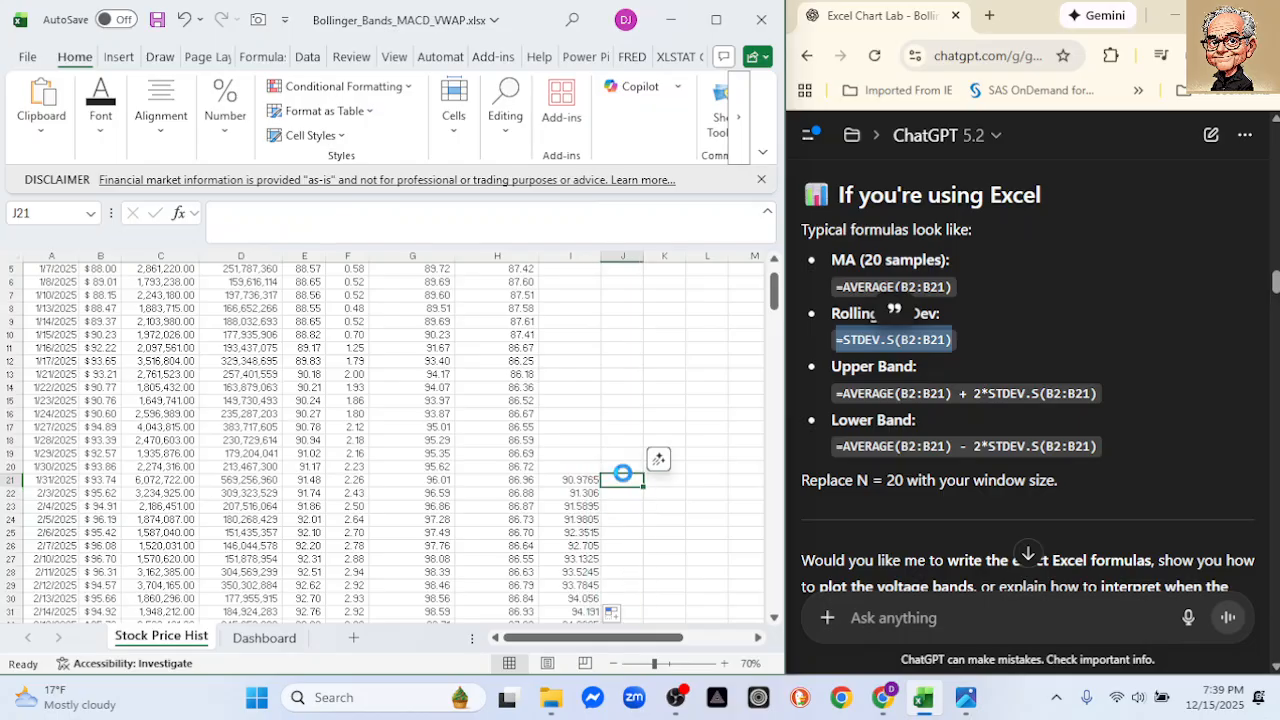
key("ctrl+v")
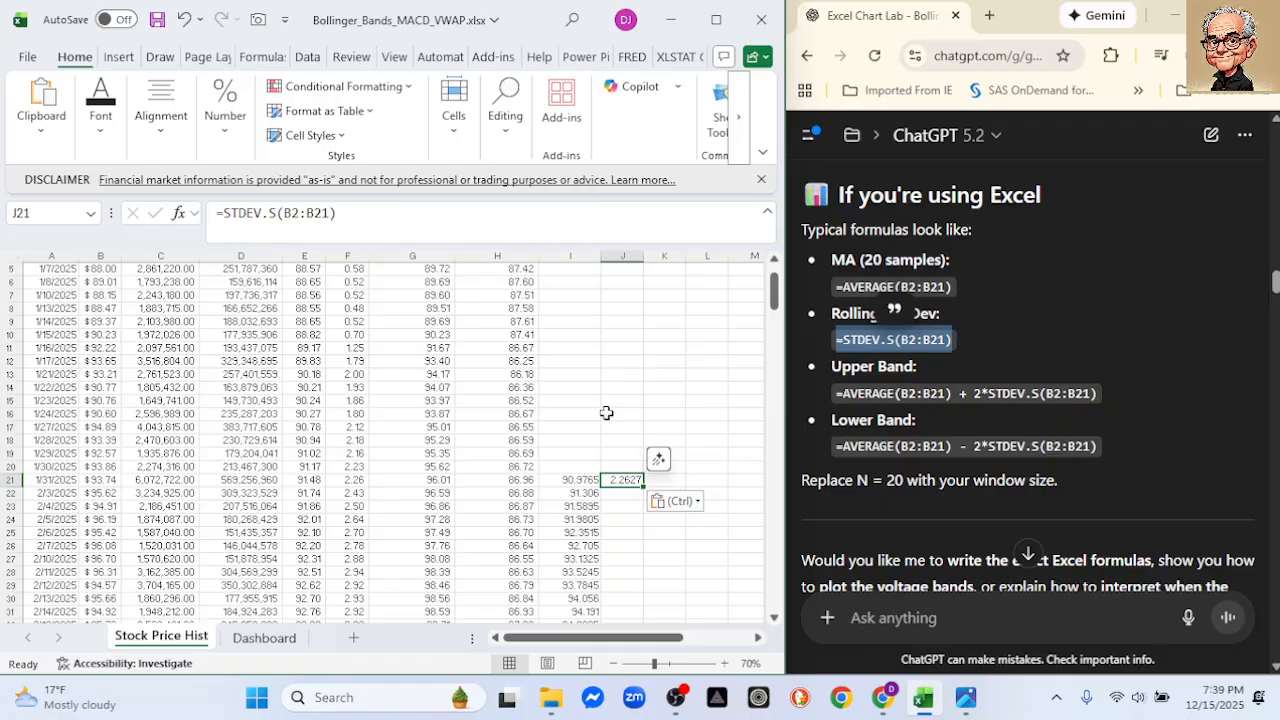
double_click(645, 487)
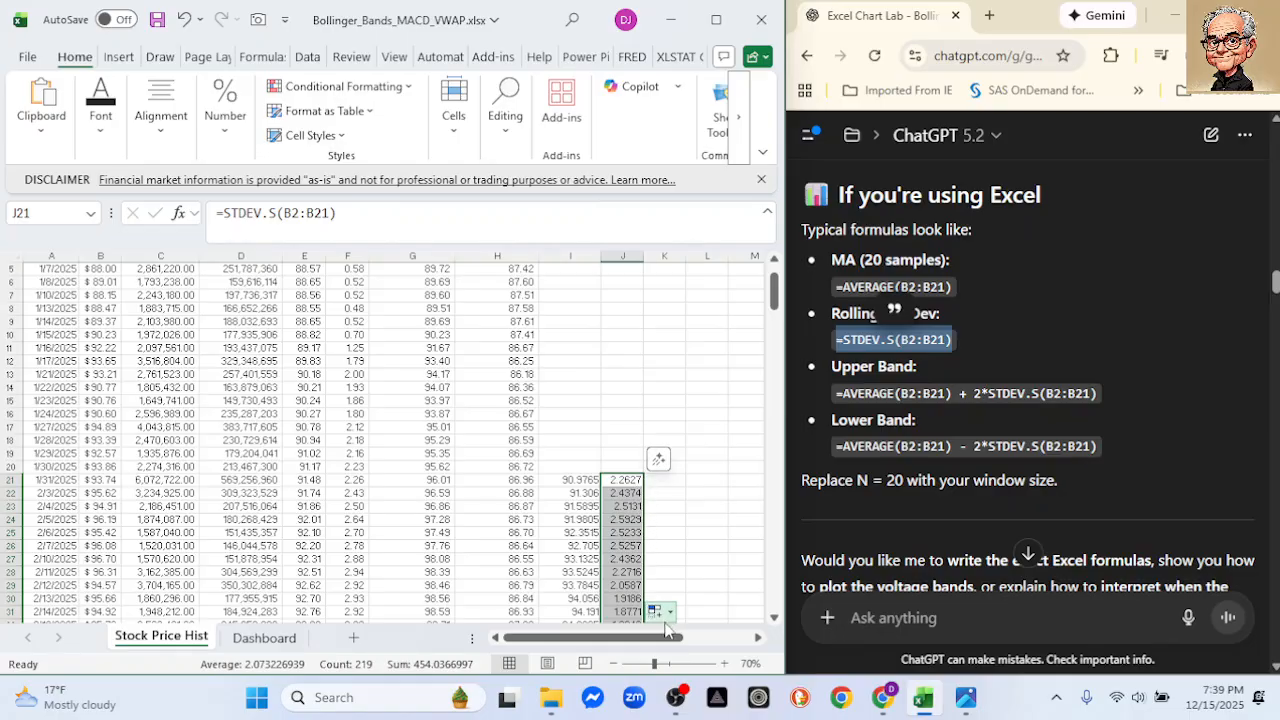
Calculate the Upper band with =I21+2*J21 in K21 and fill the formula down the column
left_click_drag(668, 641, 700, 640)
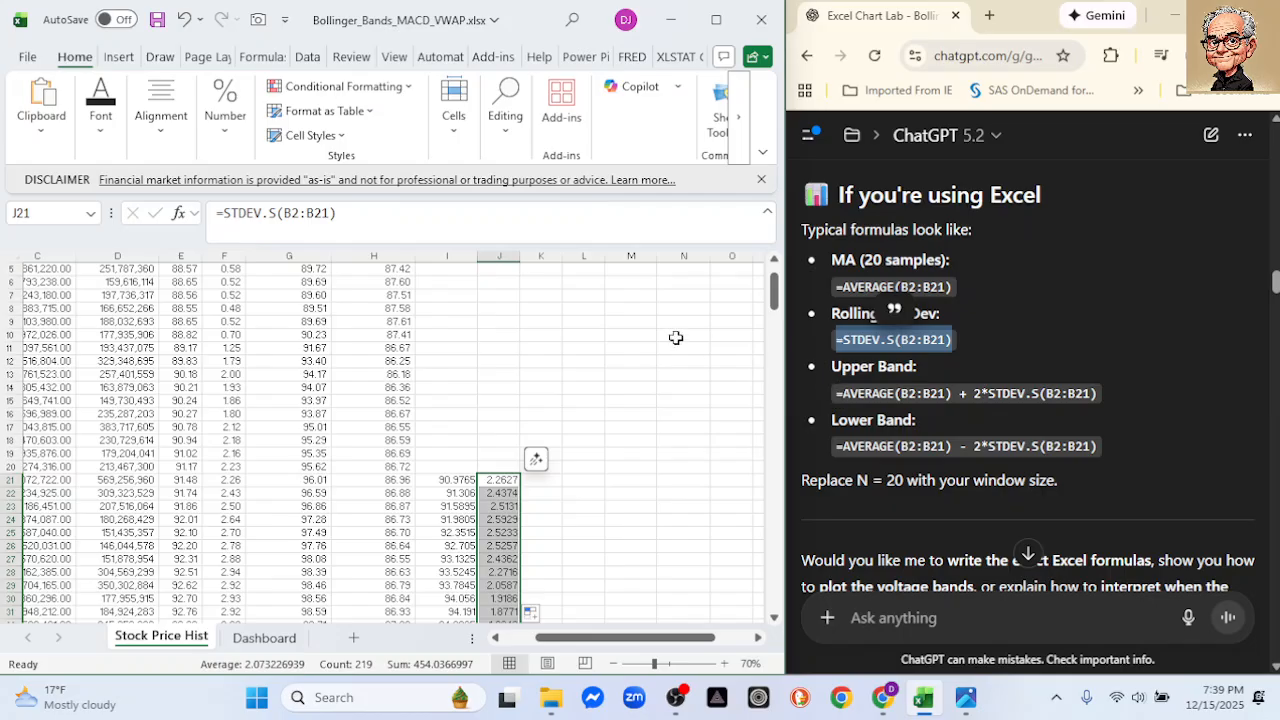
left_click_drag(773, 290, 757, 310)
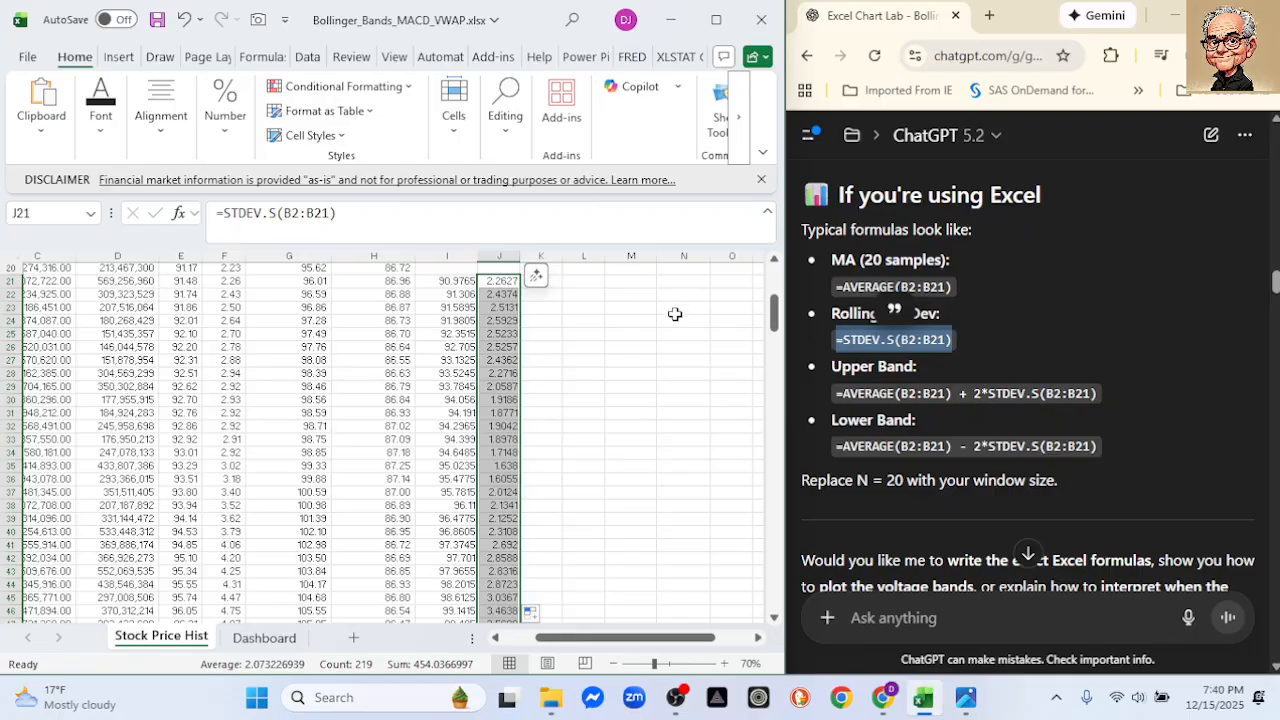
scroll(670, 312, "up", 1)
left_click(551, 306)
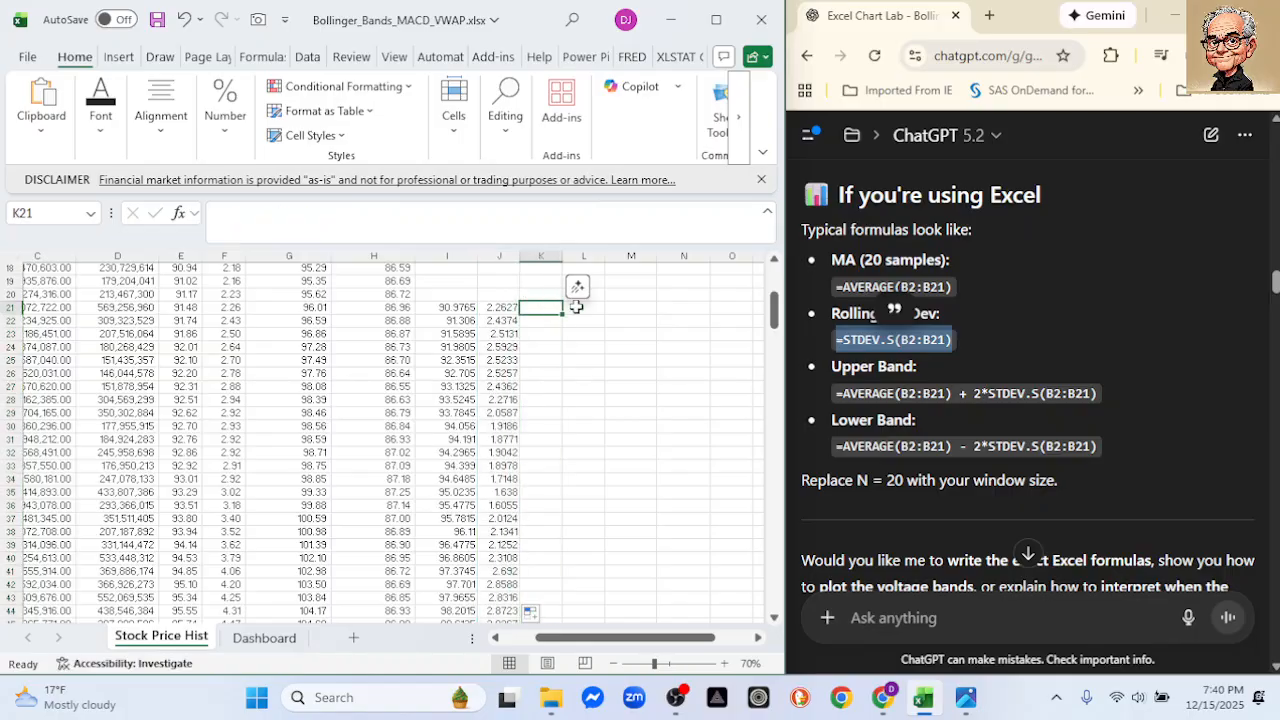
type("=")
left_click(444, 307)
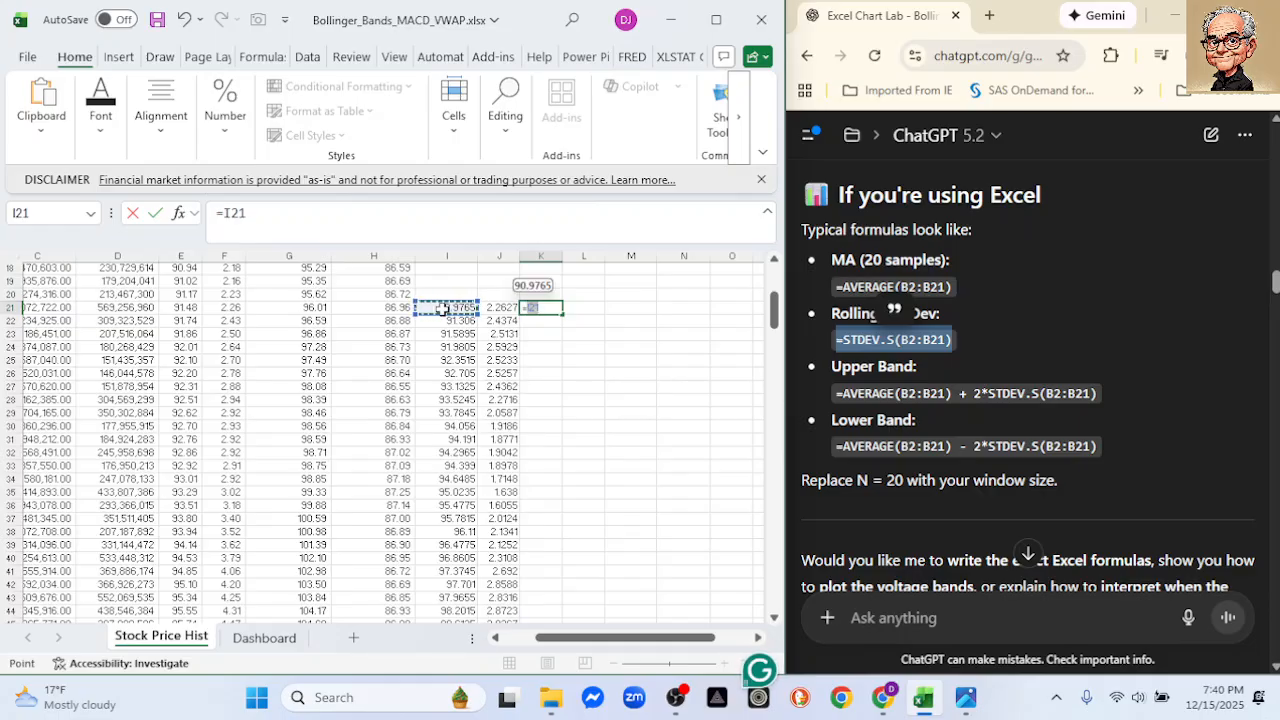
type("+")
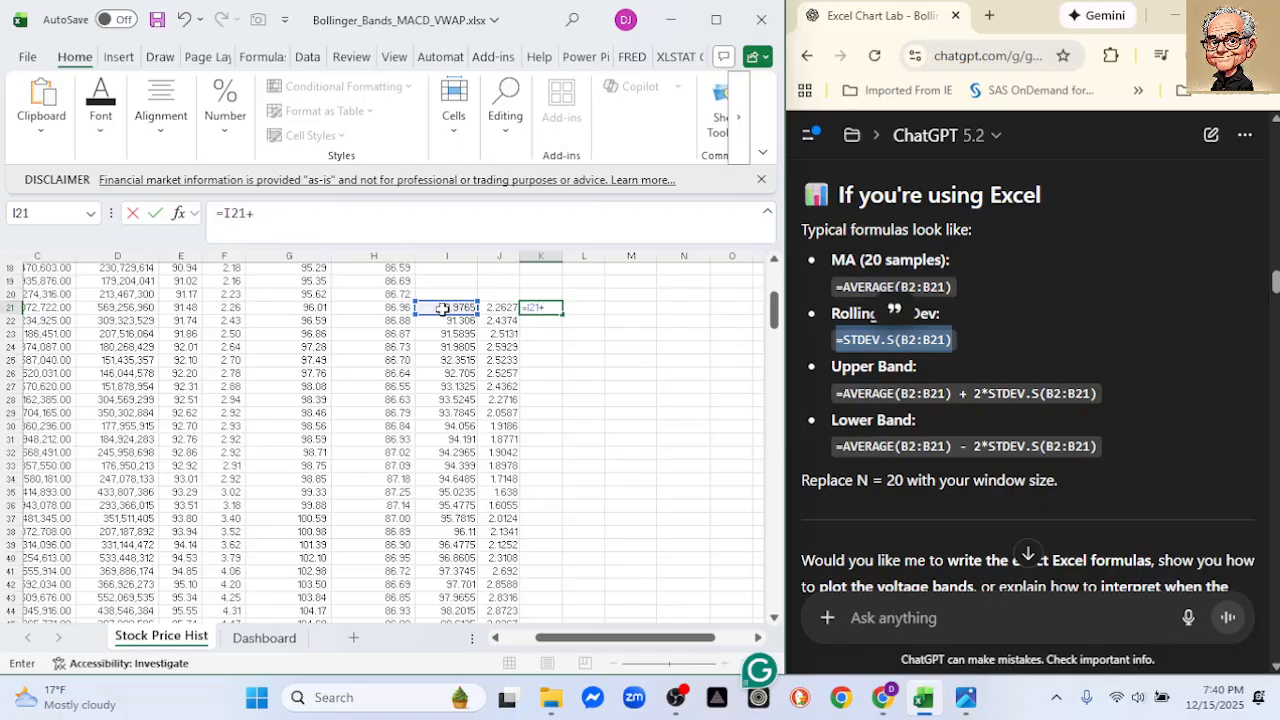
type("2*")
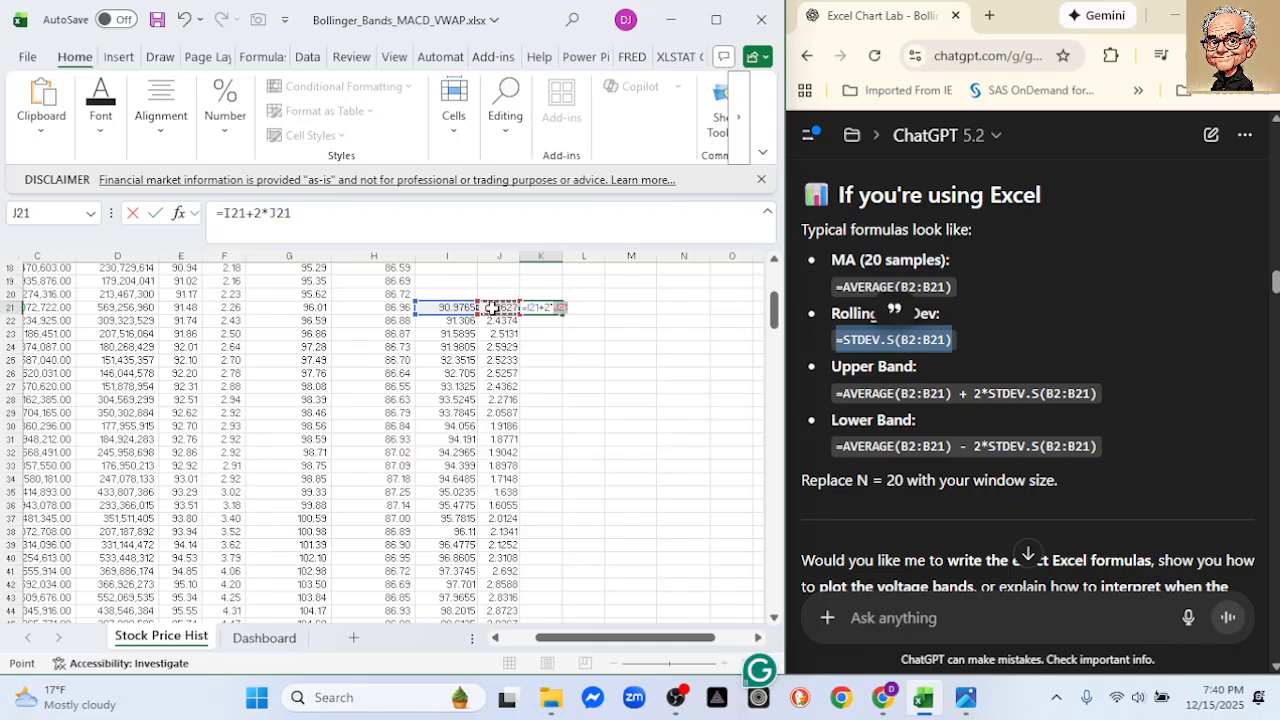
left_click(491, 308)
key("Return")
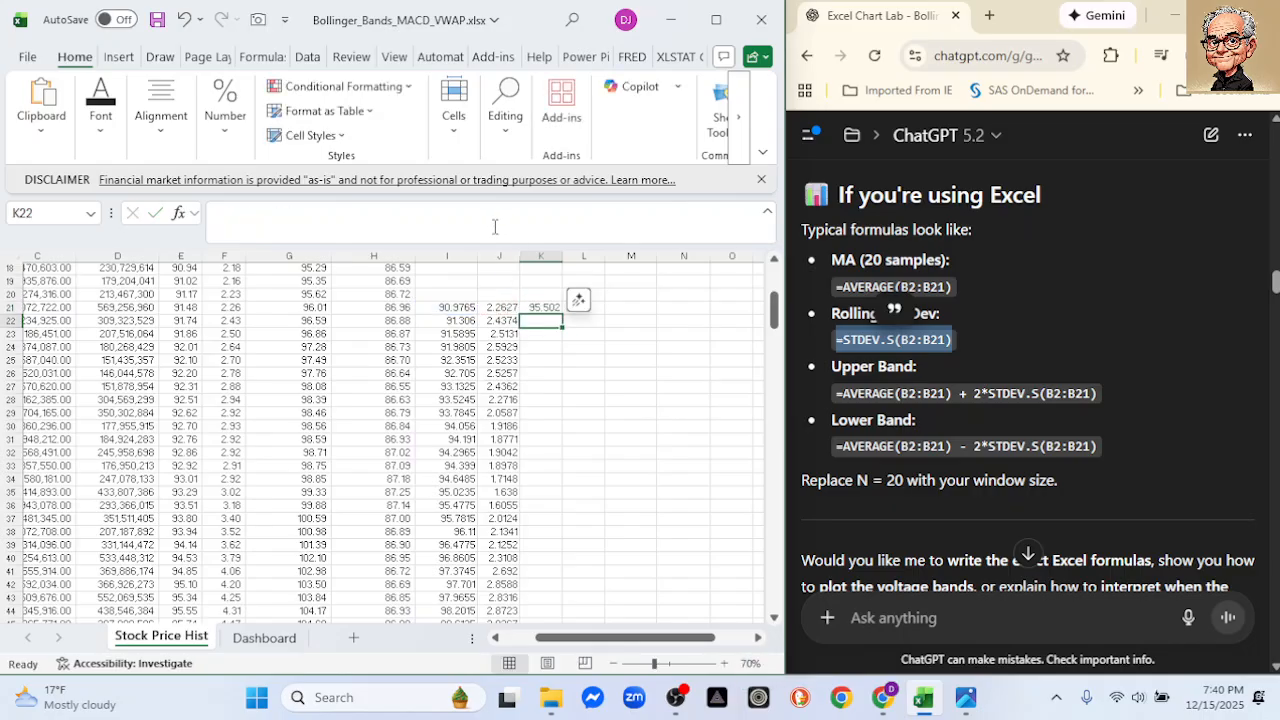
left_click(549, 307)
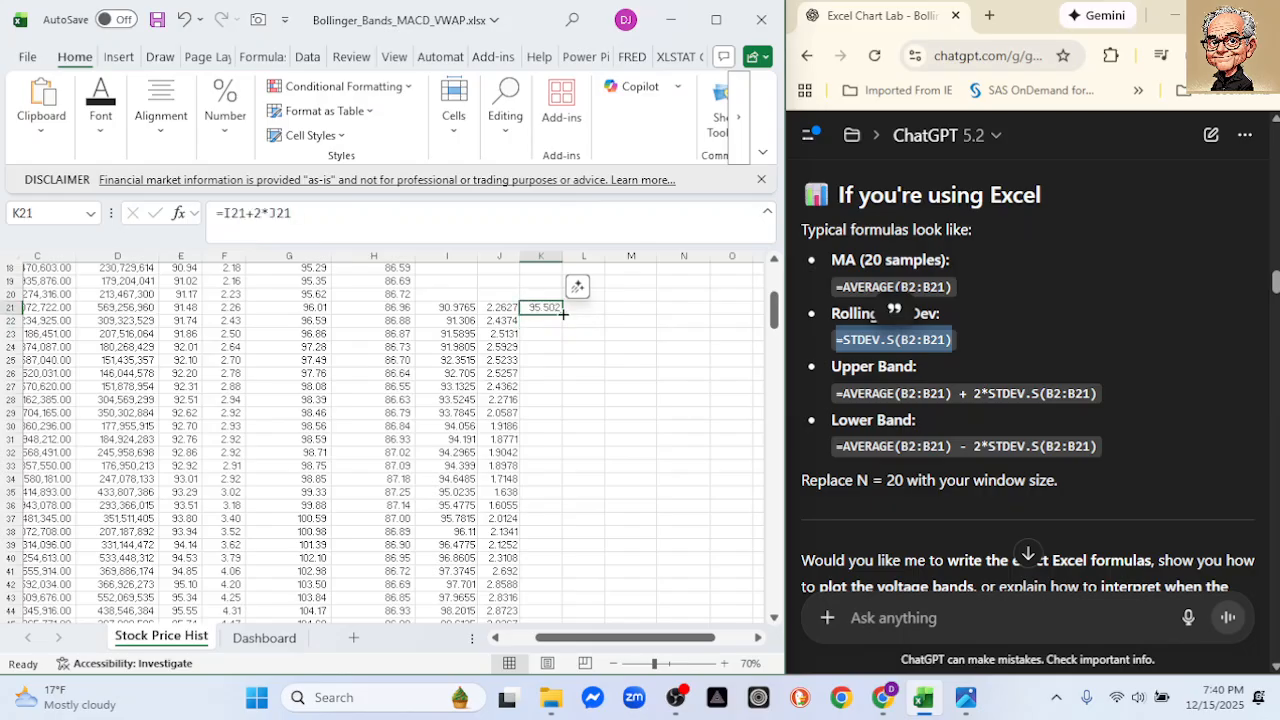
double_click(561, 314)
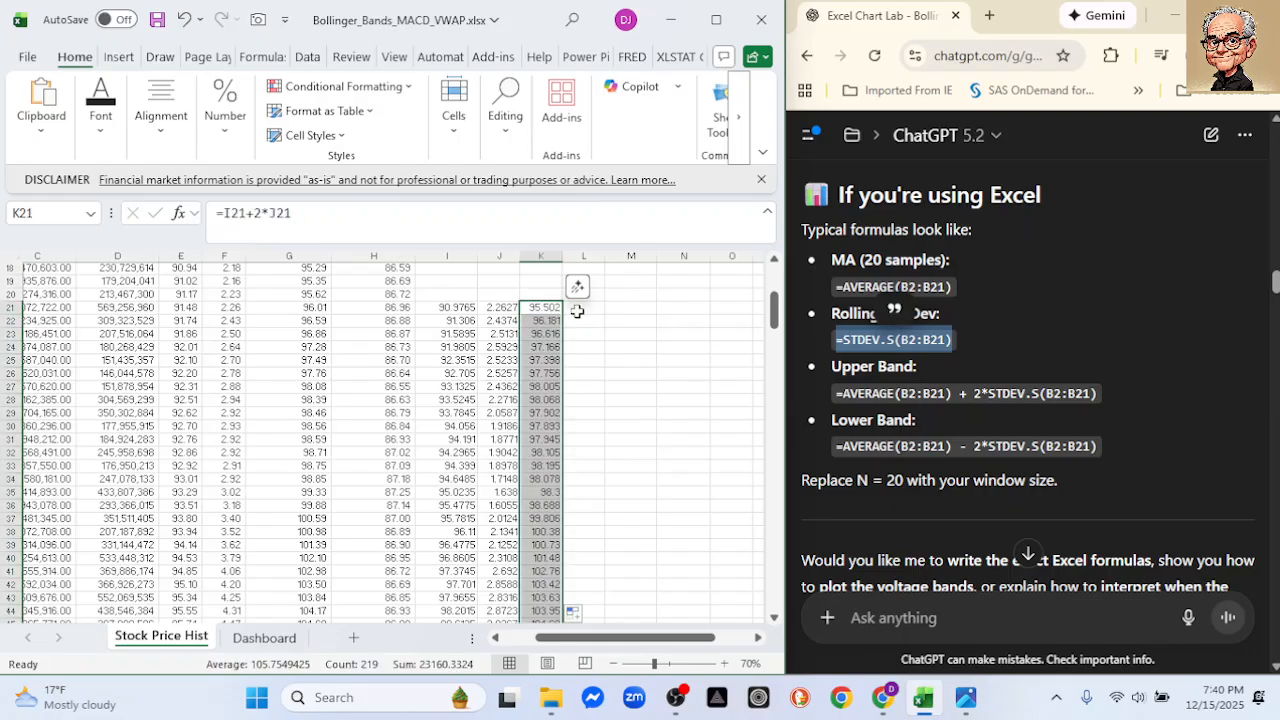
Calculate the first Lower band value in L21 with the formula =I21-2*J21
left_click(583, 310)
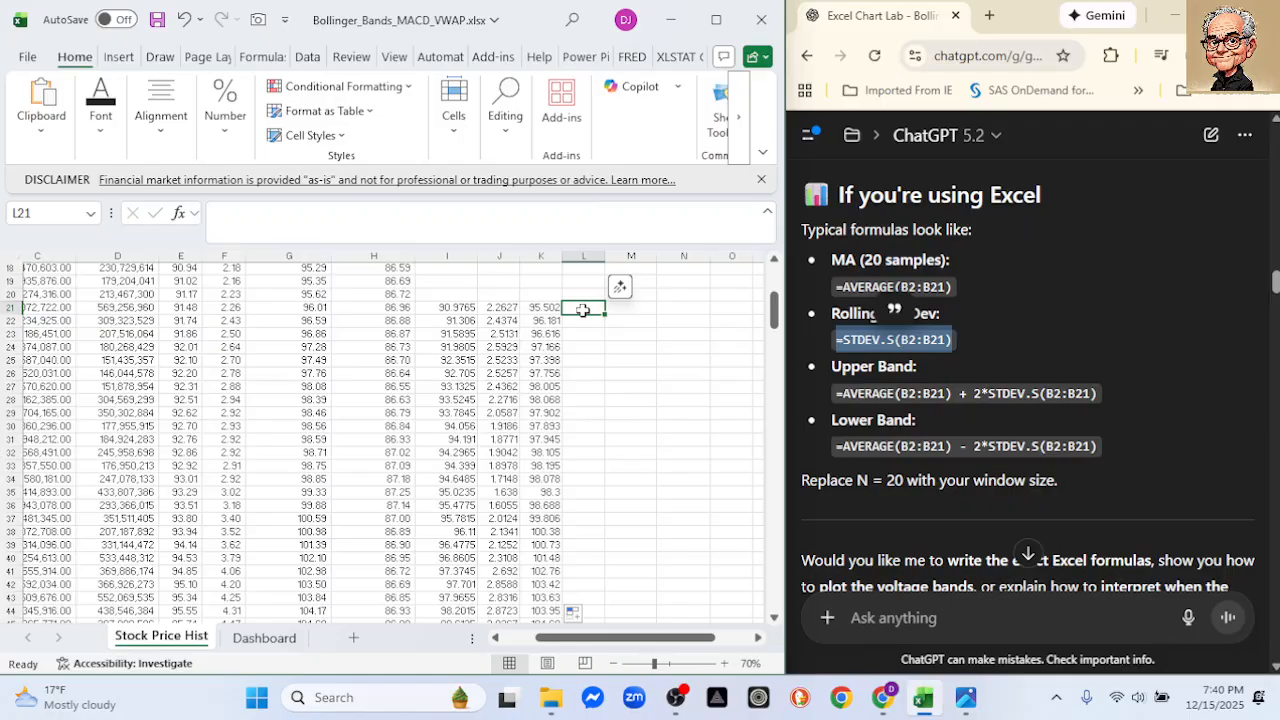
type("=")
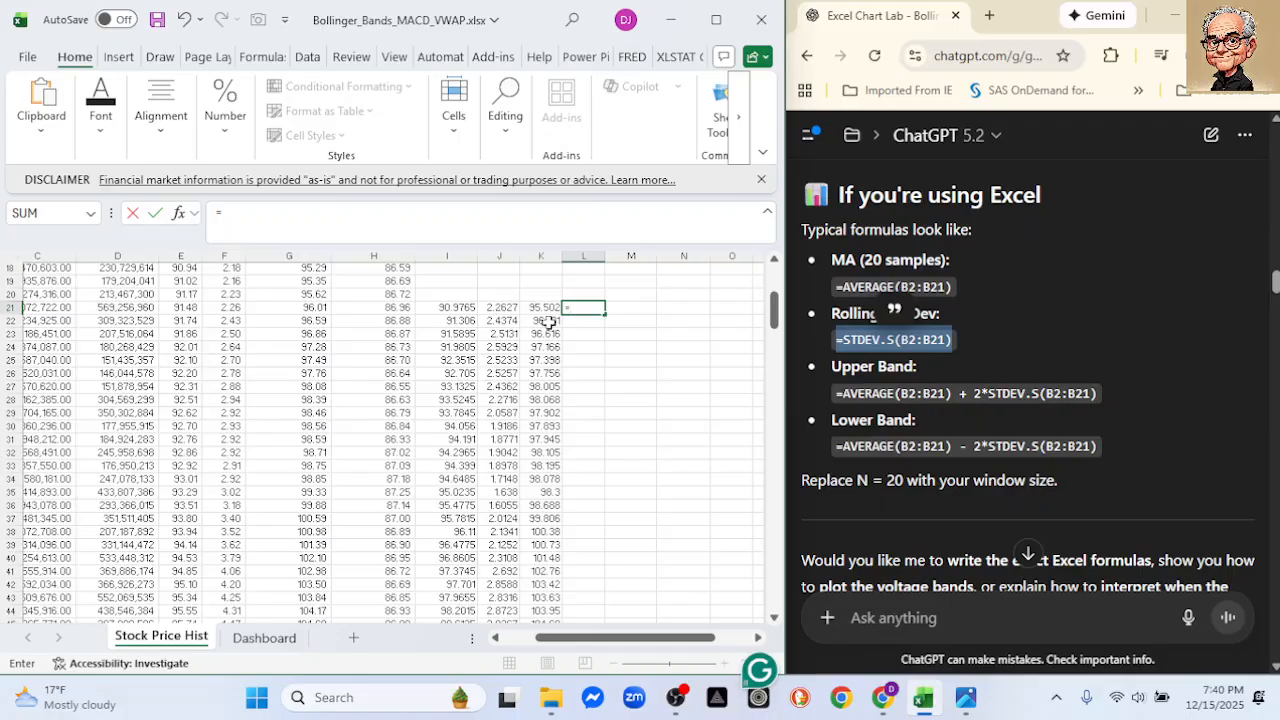
mouse_move(774, 318)
left_mouse_down()
mouse_move(775, 288)
mouse_move(775, 303)
left_mouse_up()
left_click(455, 419)
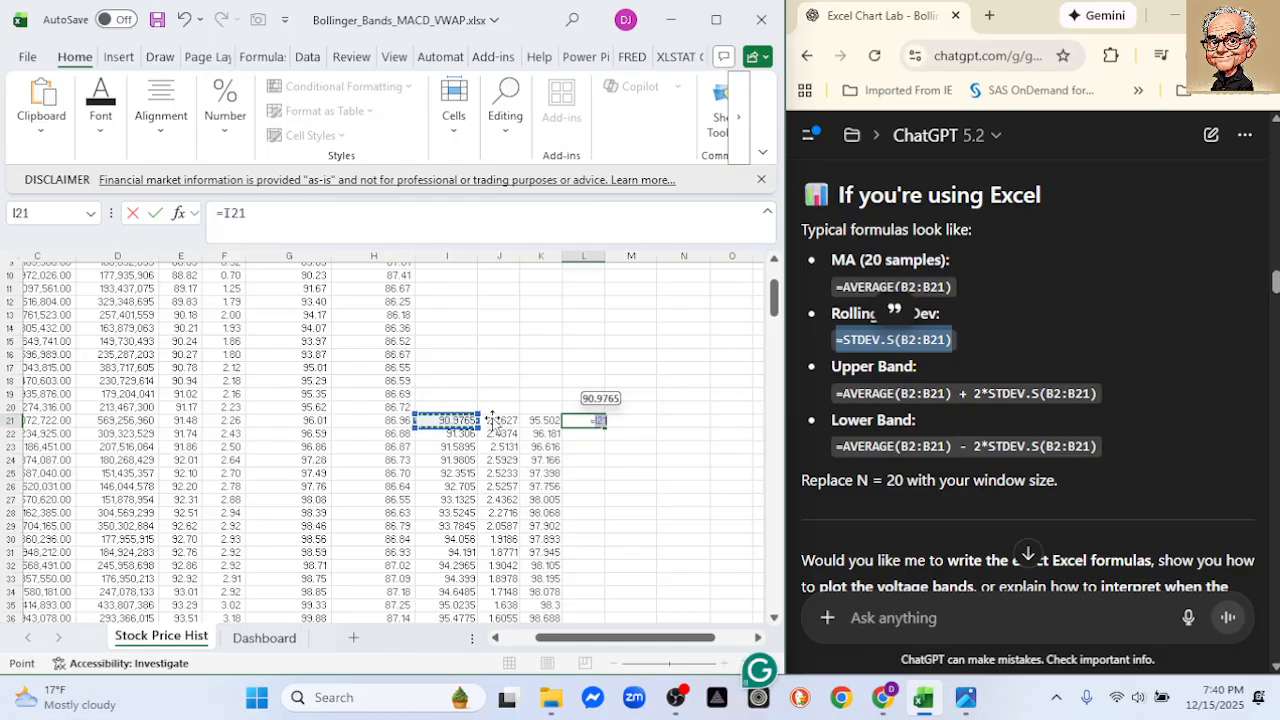
type("-2*")
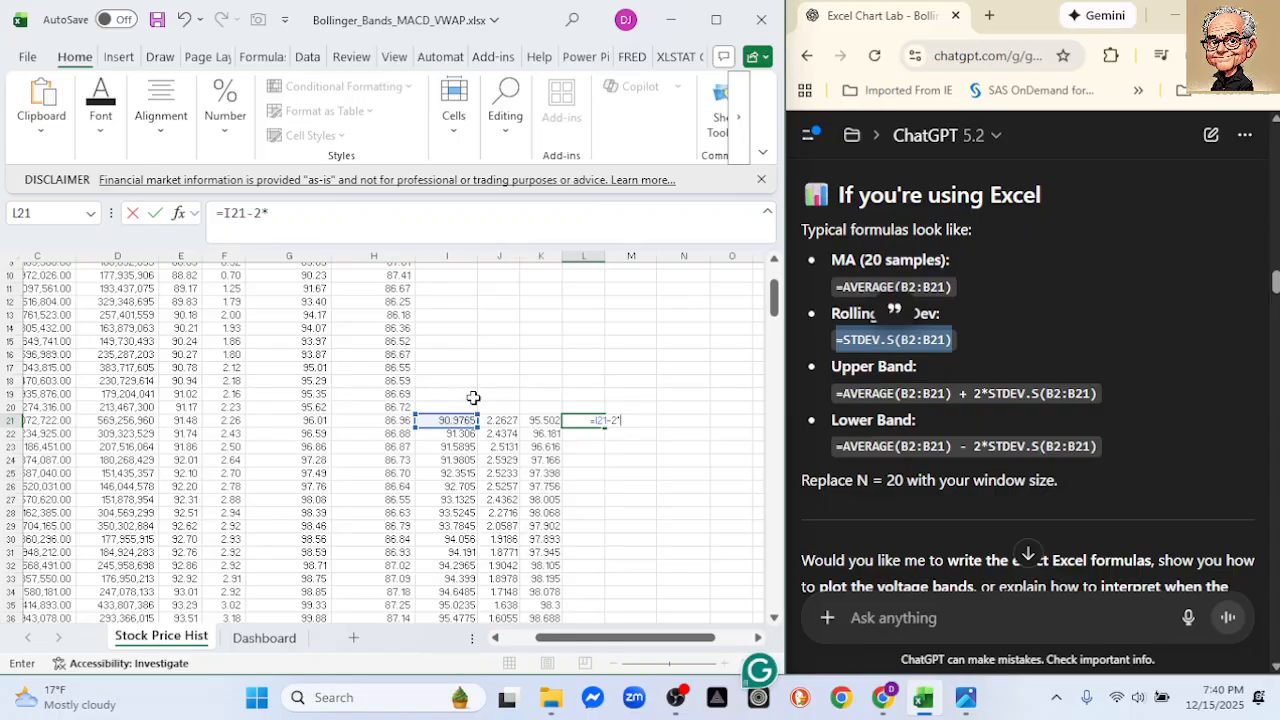
left_click(499, 420)
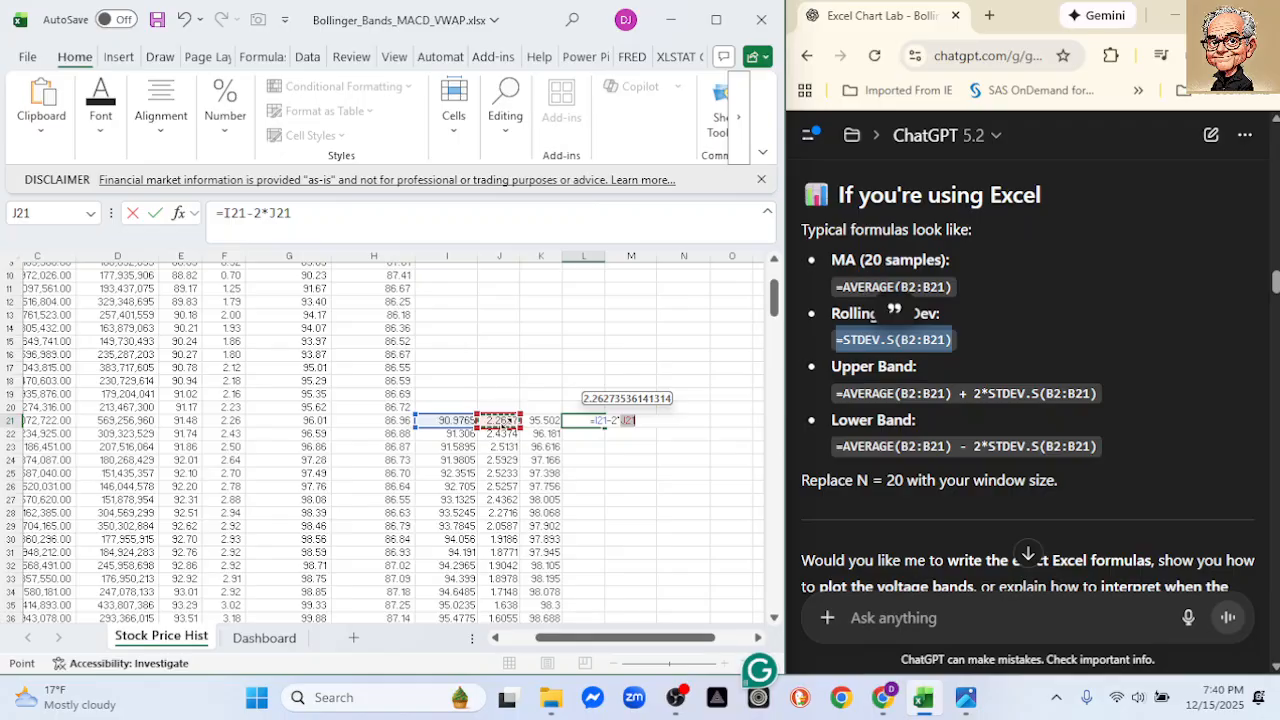
key("Return")
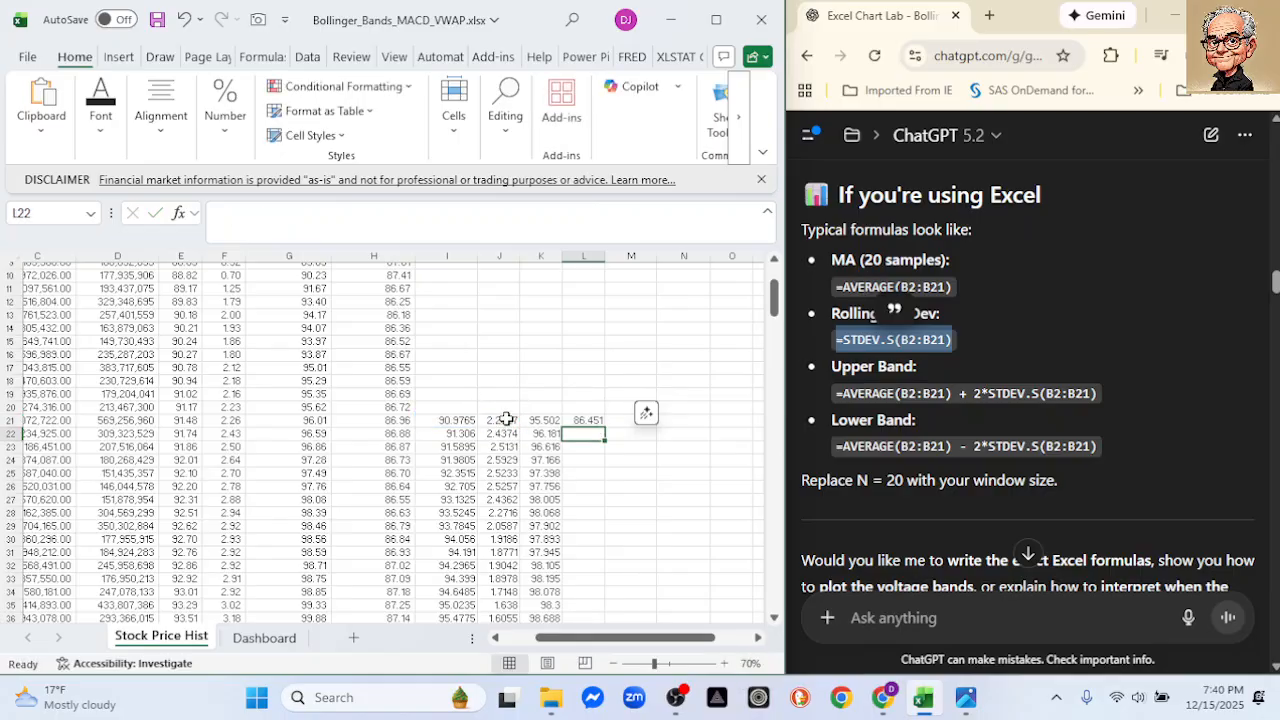
Put the Lower band formula =I21-2*J21 back in L21 and fill it down to the last data row
left_click(507, 419)
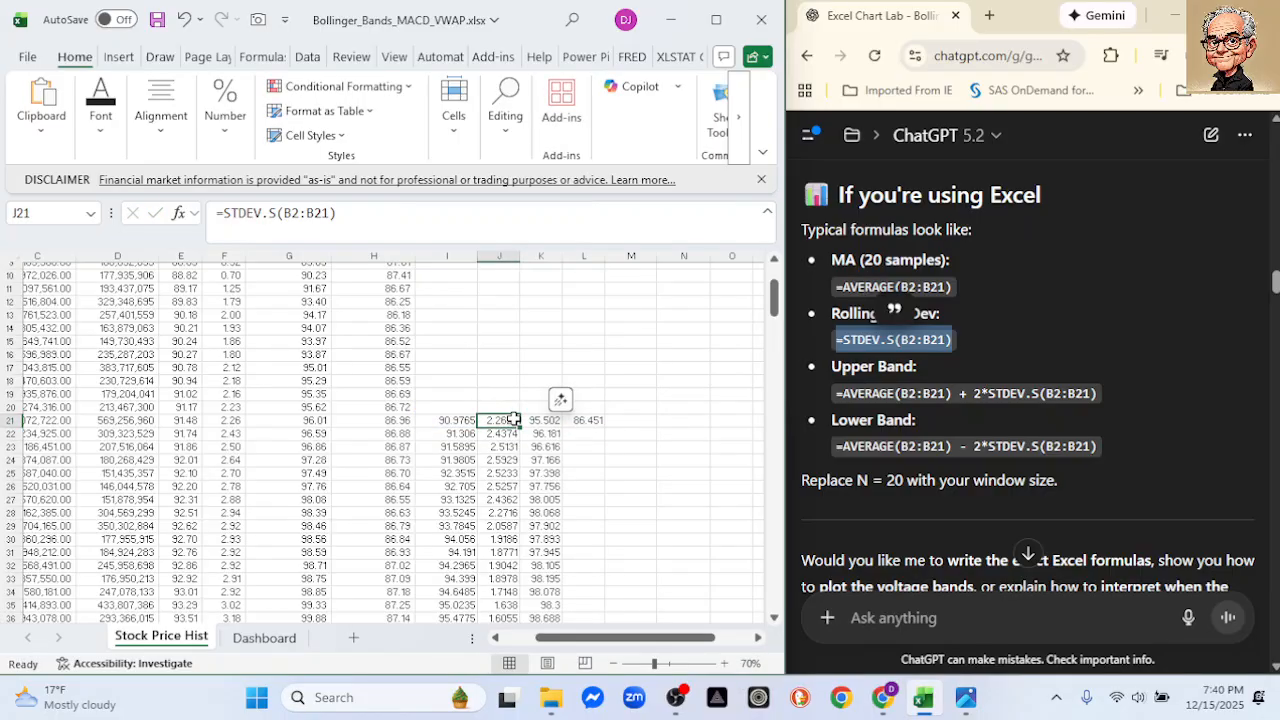
left_click(585, 421)
double_click(606, 429)
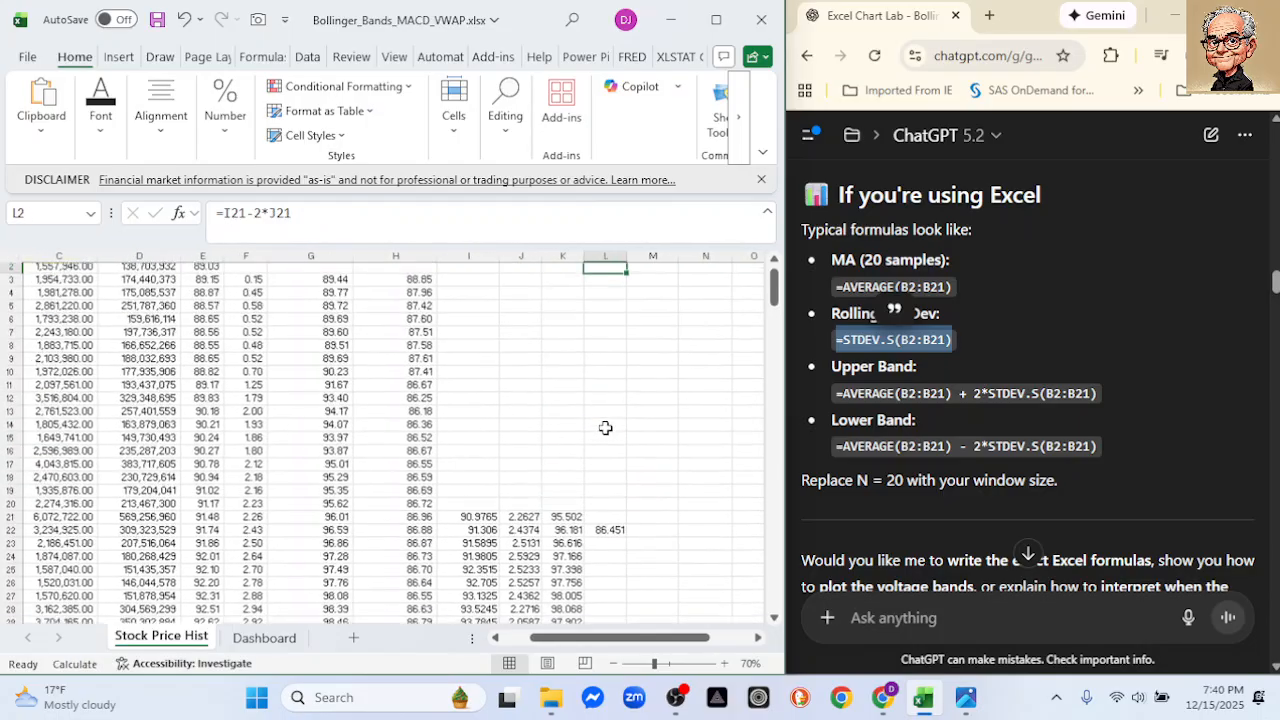
left_click(603, 546)
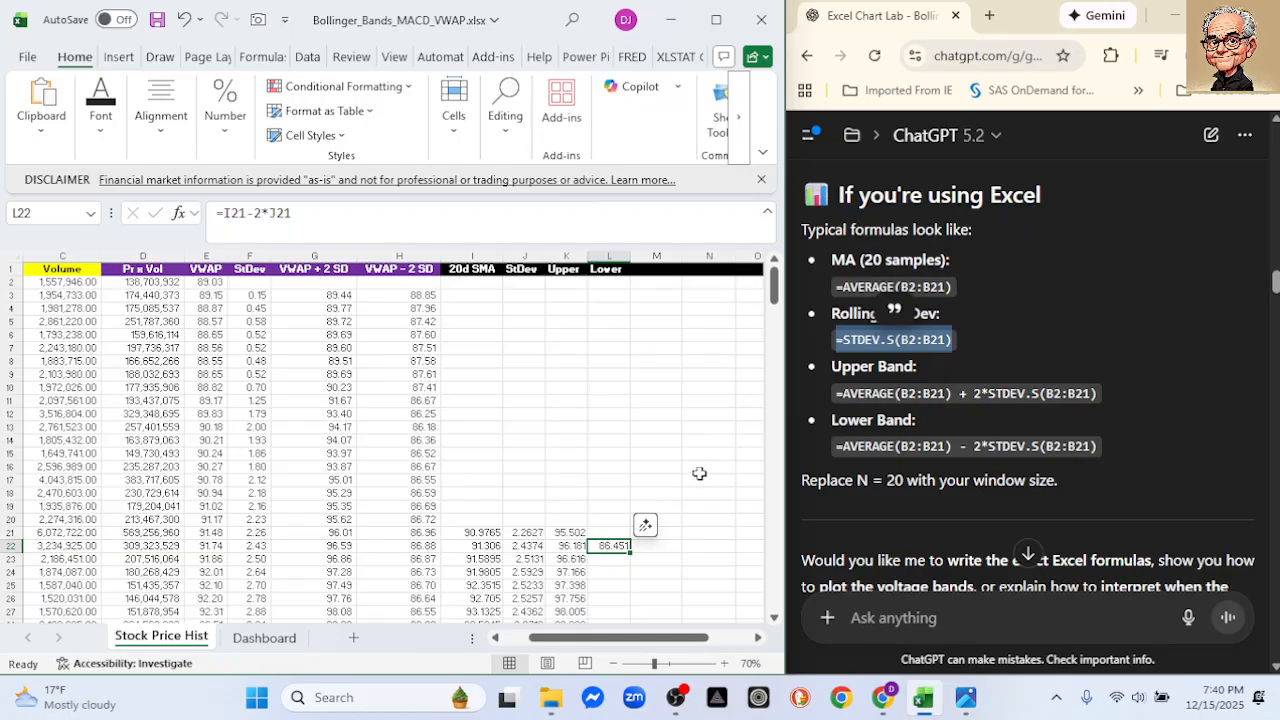
scroll(622, 509, "down", 1)
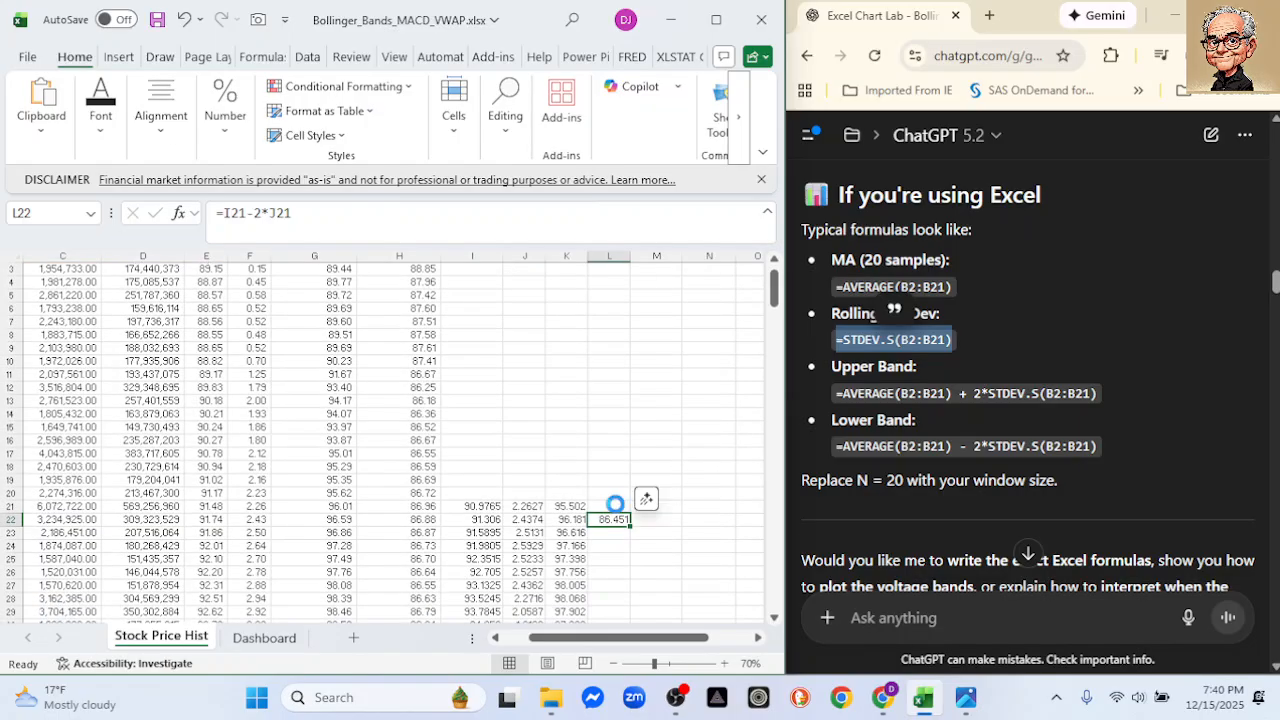
left_click_drag(617, 512, 618, 508)
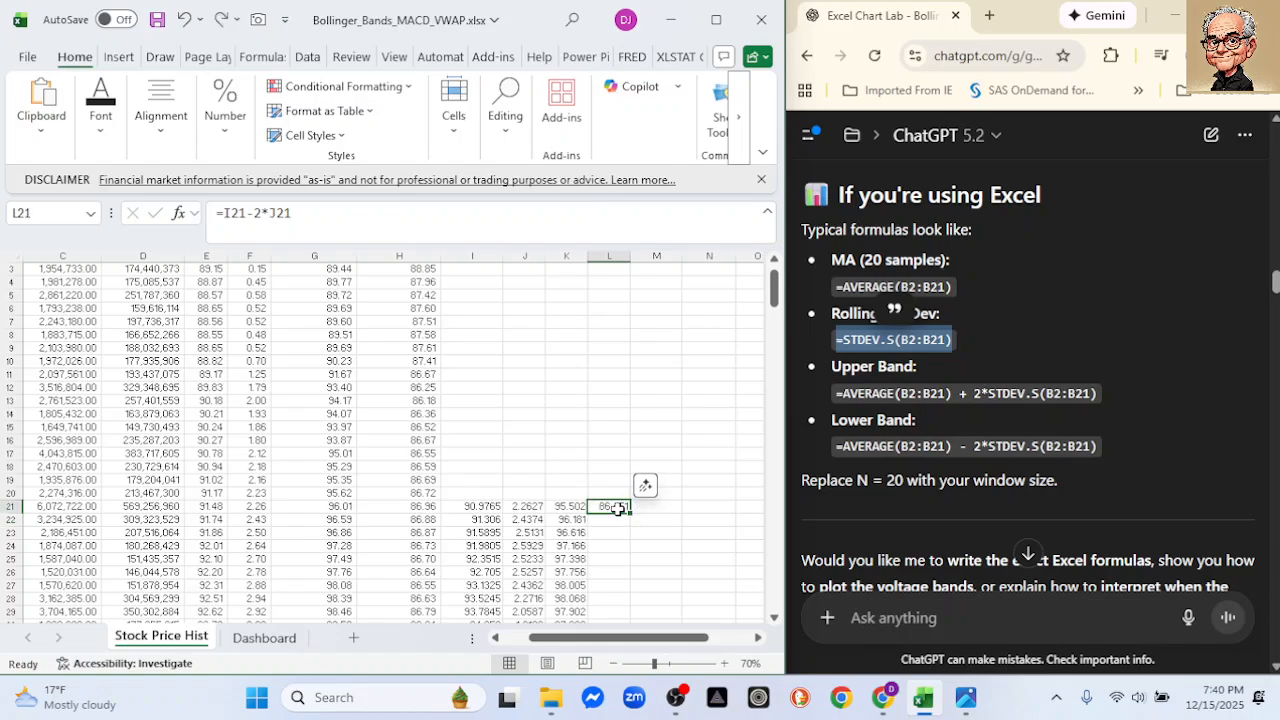
double_click(630, 512)
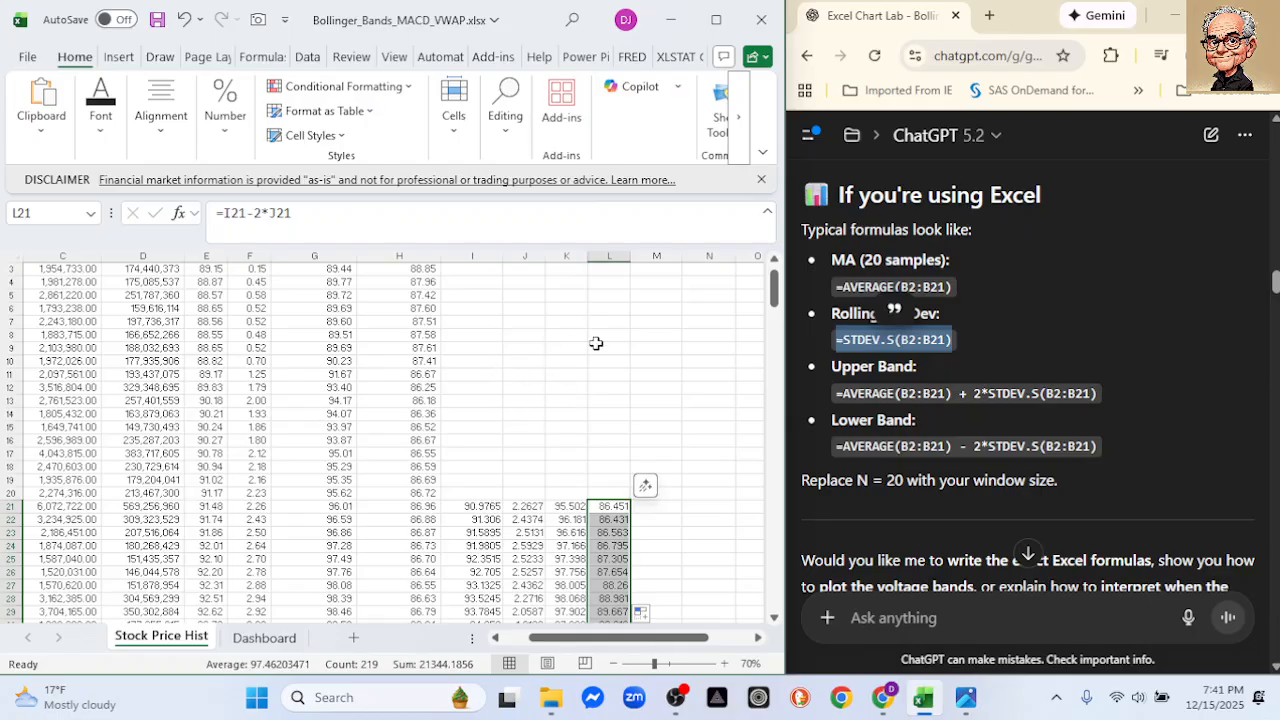
Insert a line chart from the Date, Close, 20d SMA, Upper and Lower columns
left_click_drag(770, 286, 770, 274)
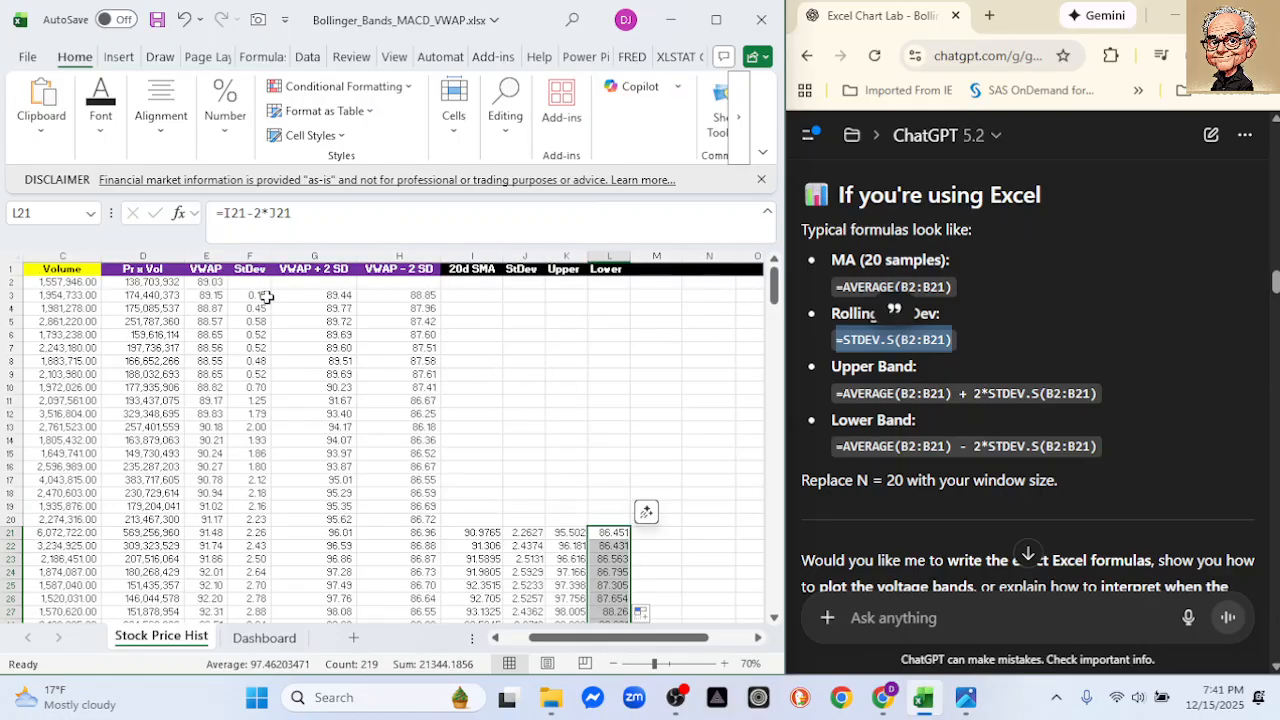
left_click(62, 256)
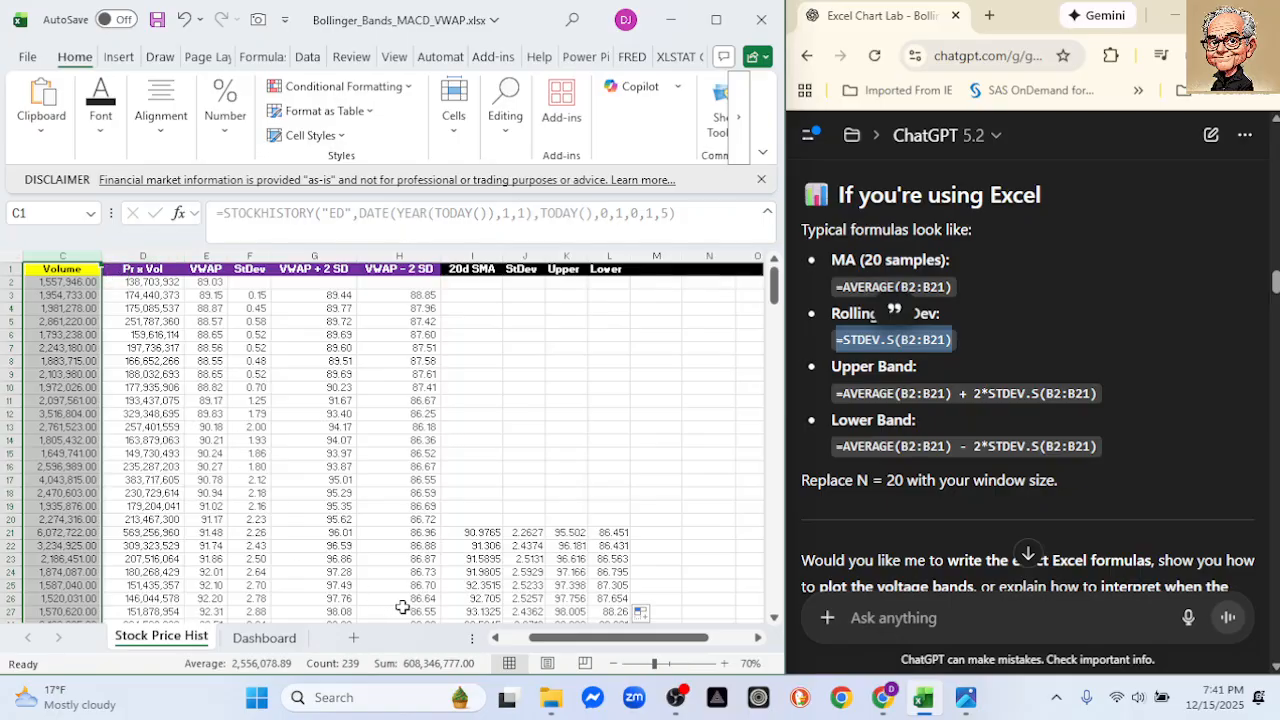
left_click_drag(540, 640, 515, 640)
left_click(48, 256)
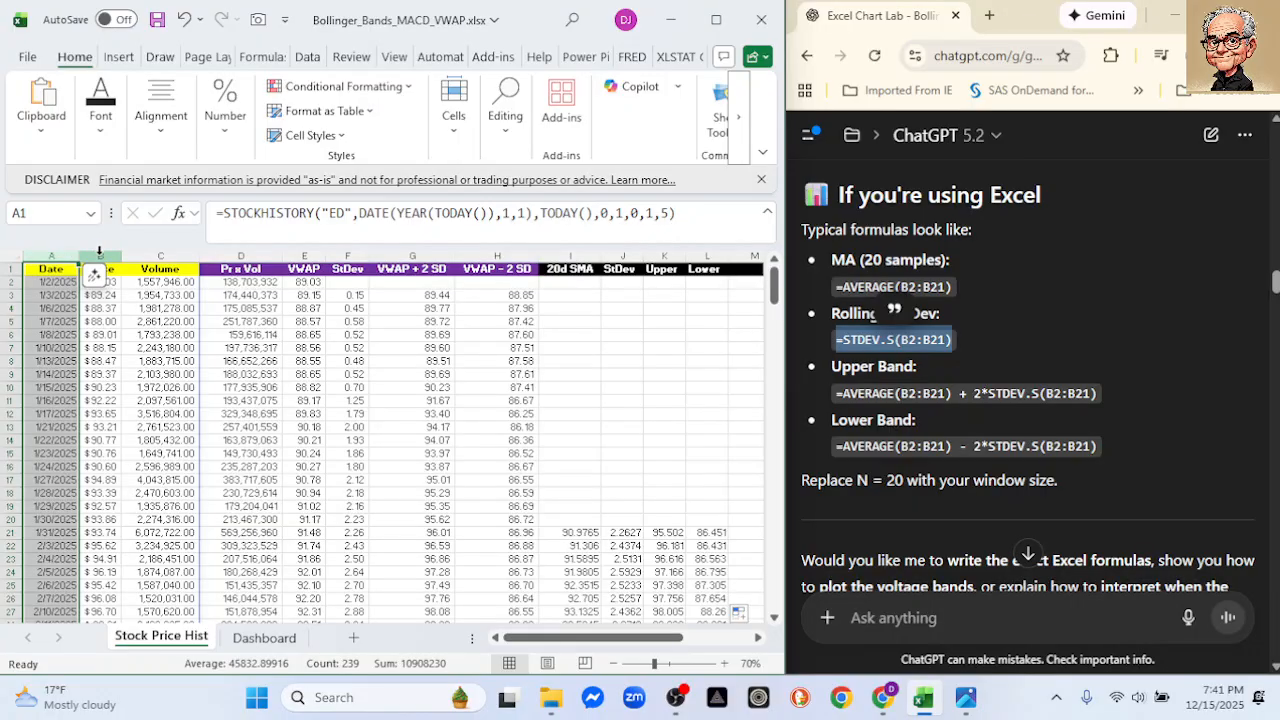
left_click(100, 256, "ctrl")
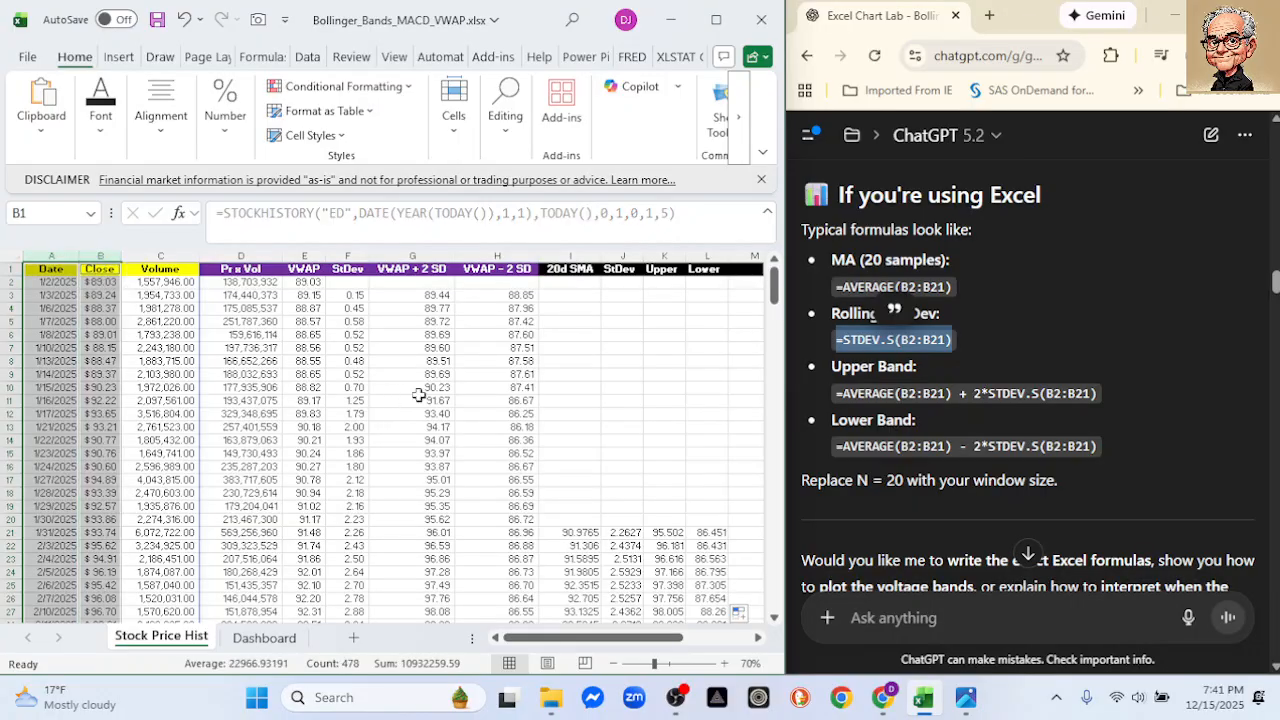
left_click(568, 256, "ctrl")
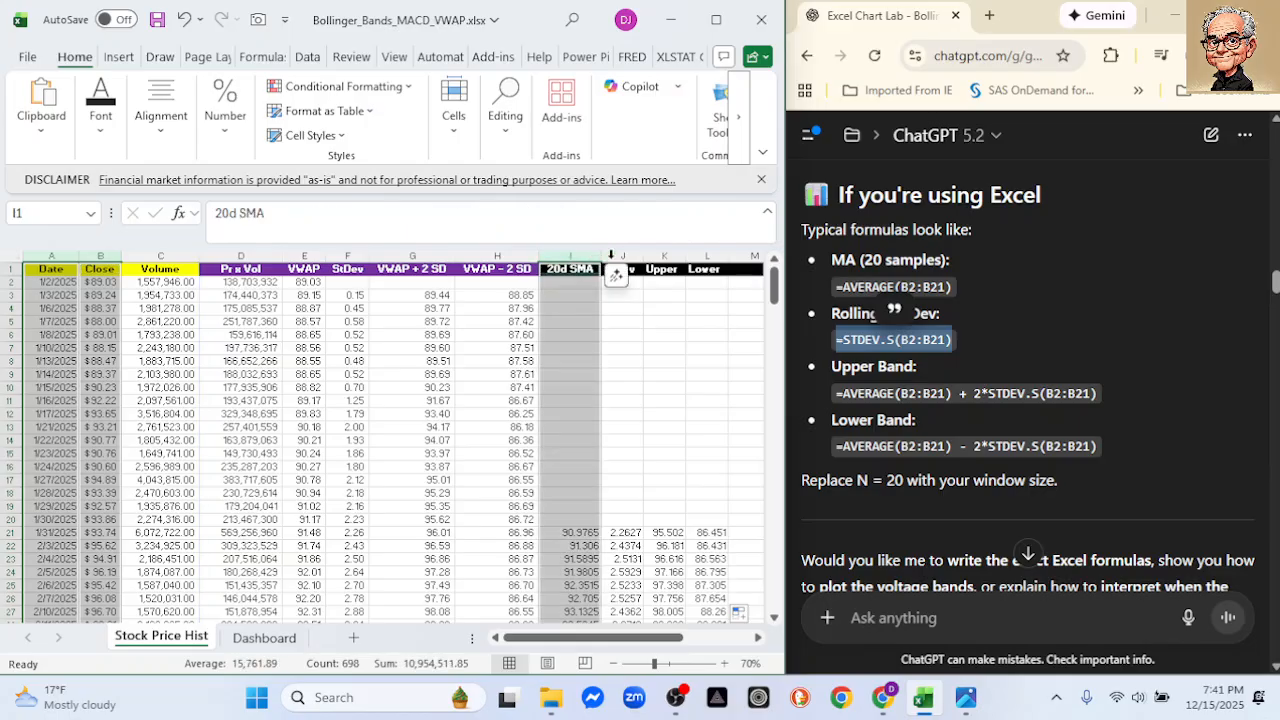
left_click(663, 256, "ctrl")
left_click(706, 256, "ctrl")
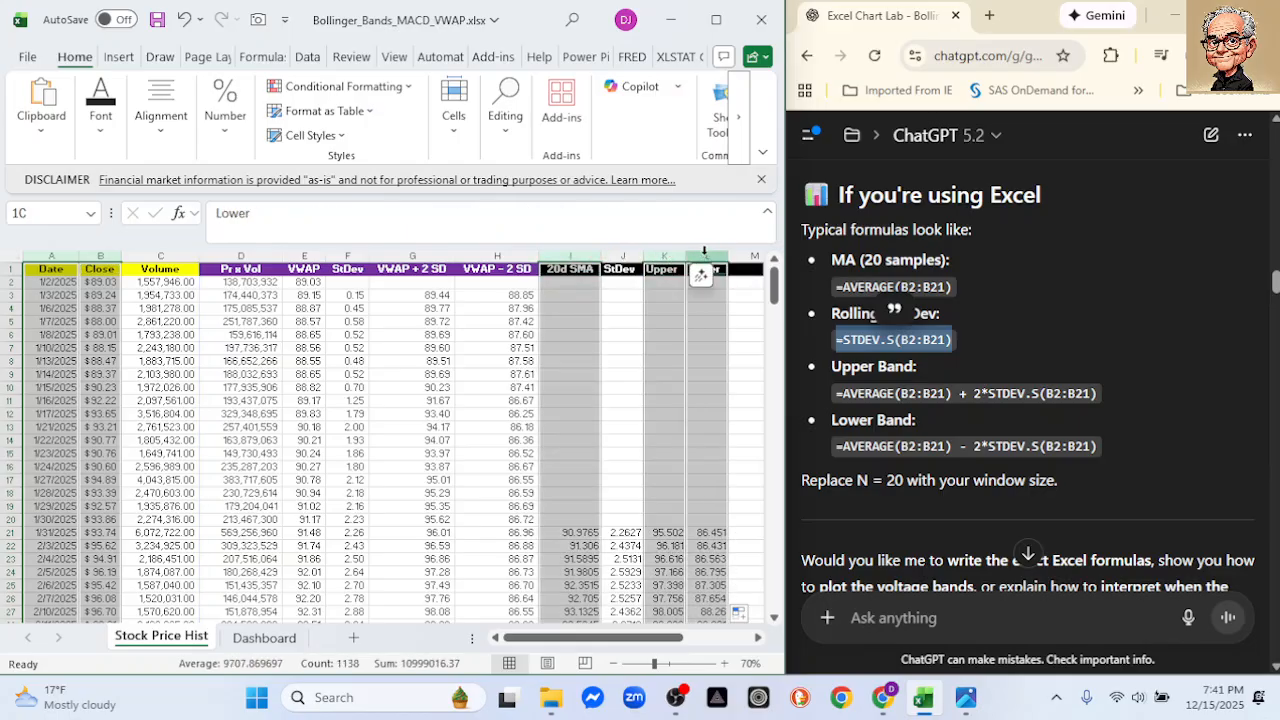
left_click(118, 56)
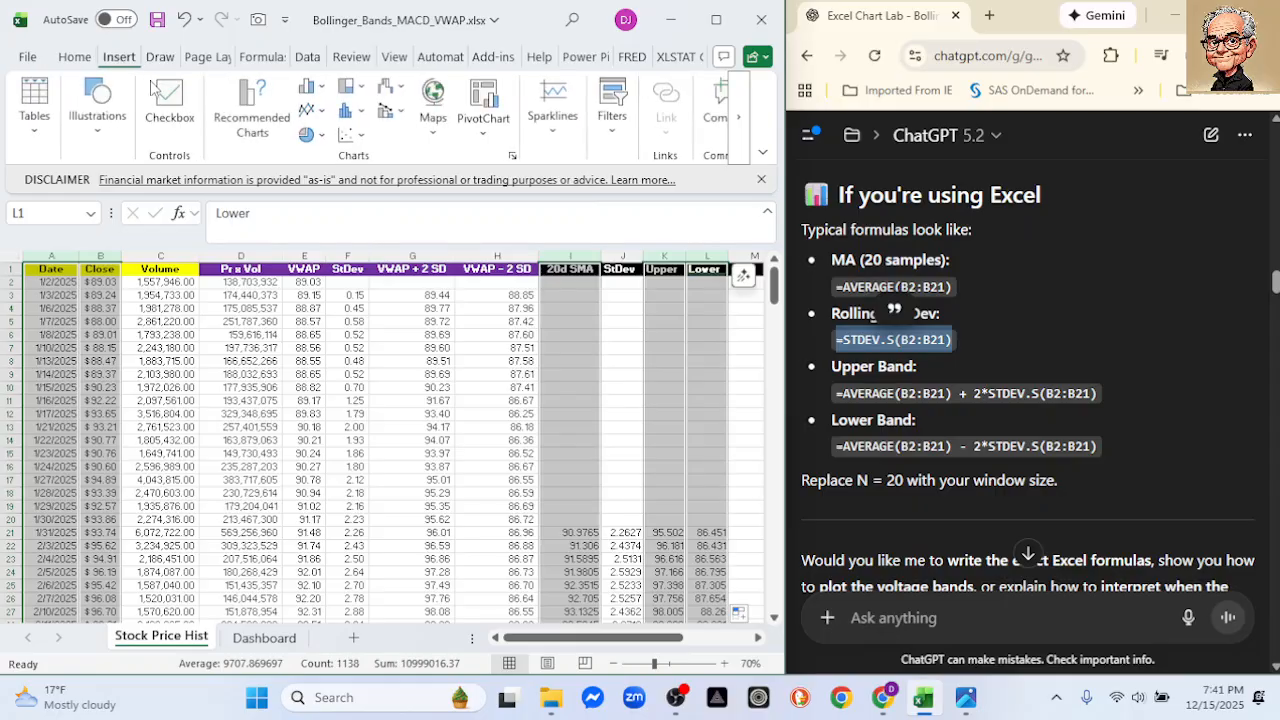
left_click(314, 114)
left_click(329, 172)
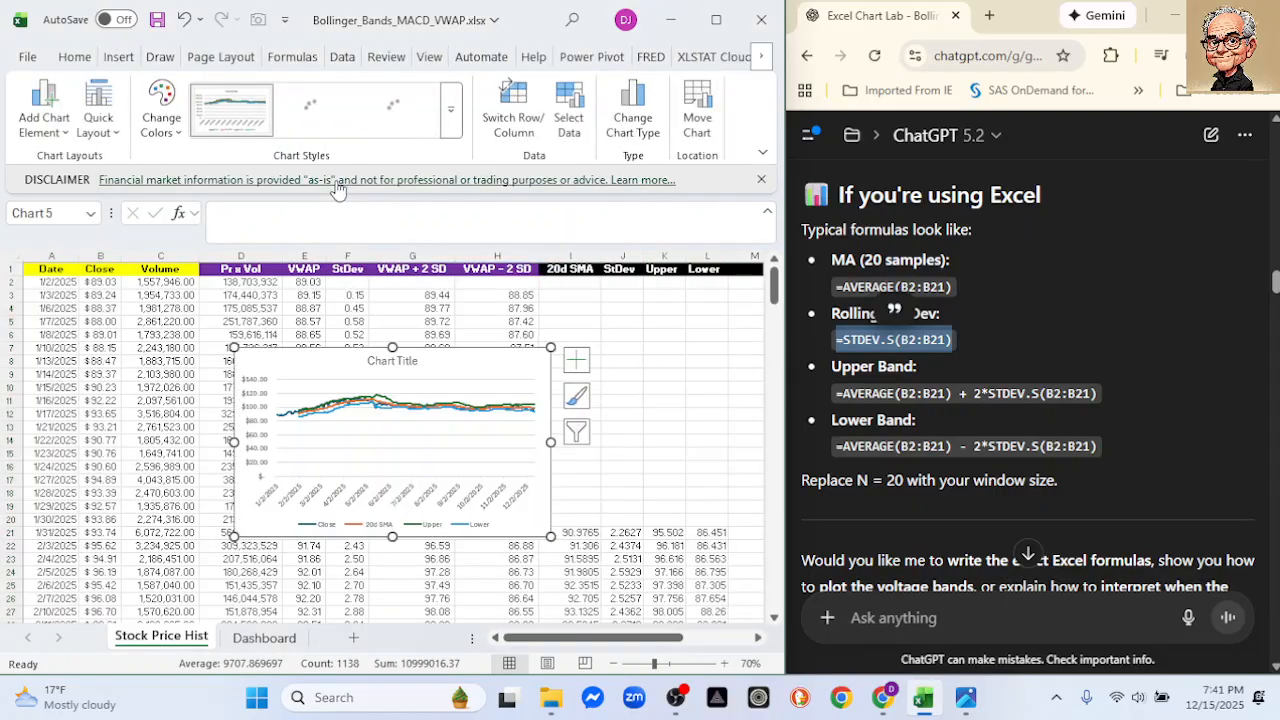
Set the minimum bound of the new chart's vertical price axis to 75
double_click(260, 412)
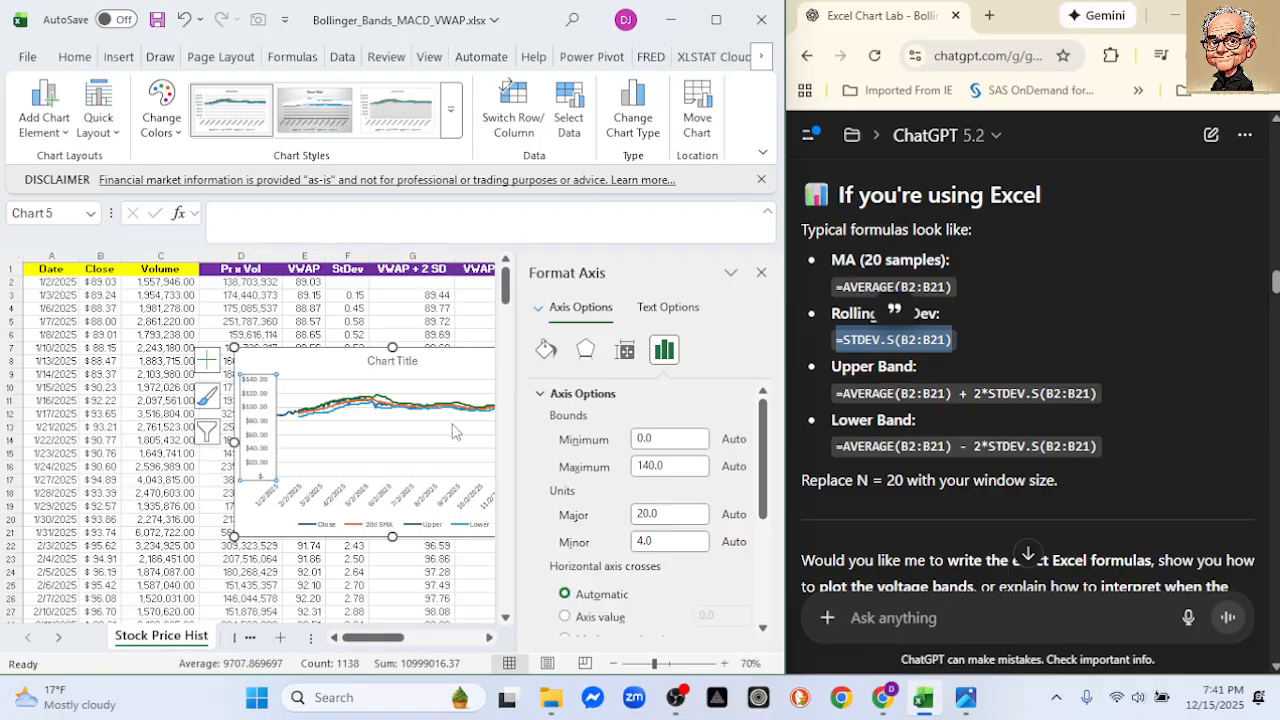
left_click(605, 437)
type("75")
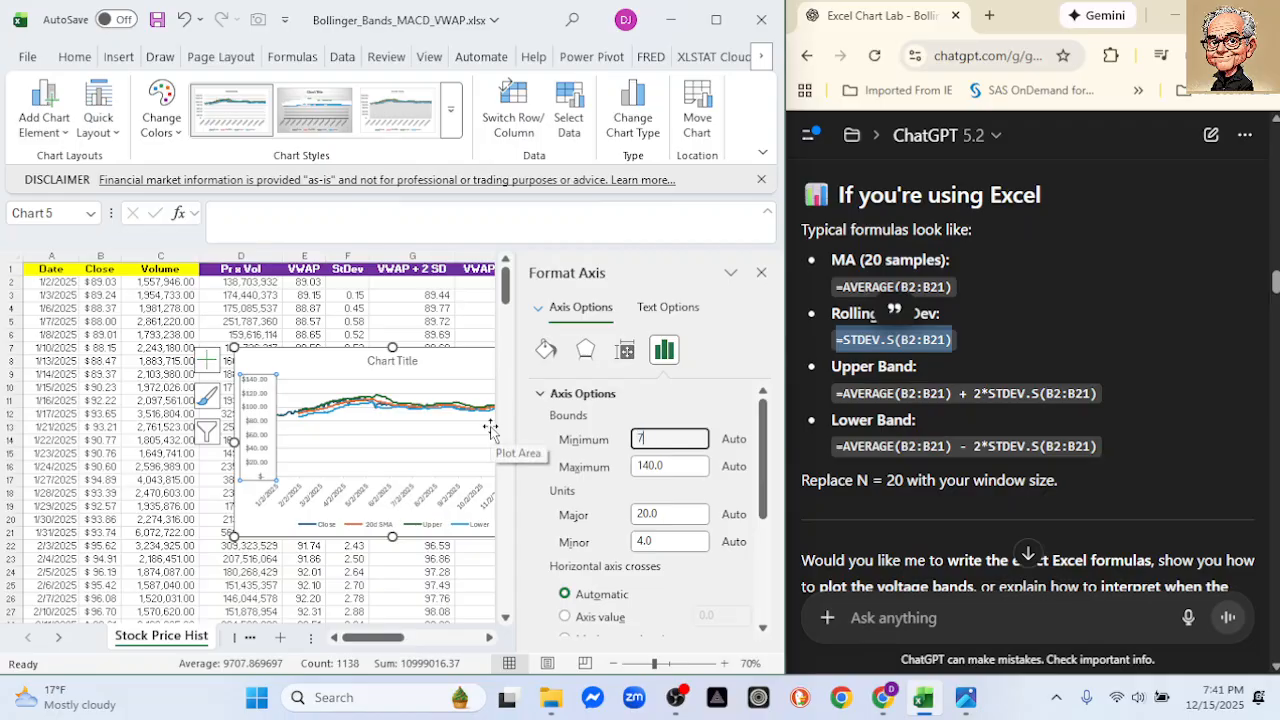
key("Return")
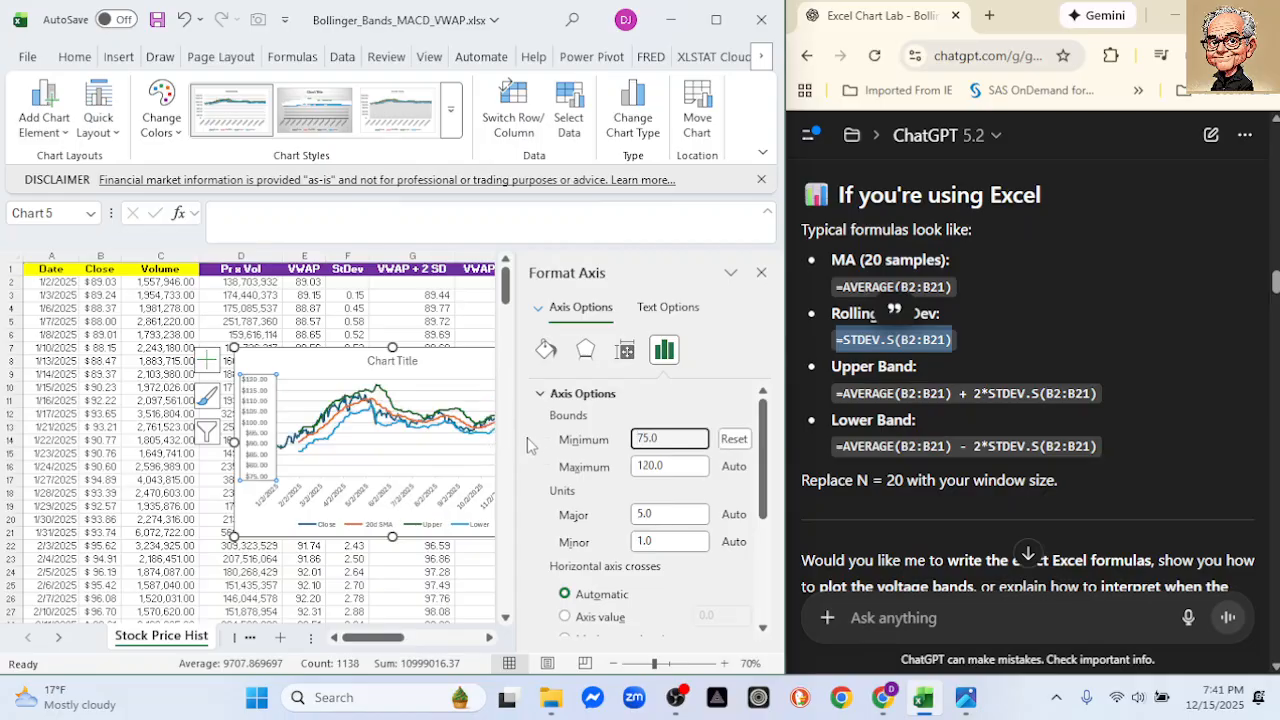
left_click(761, 272)
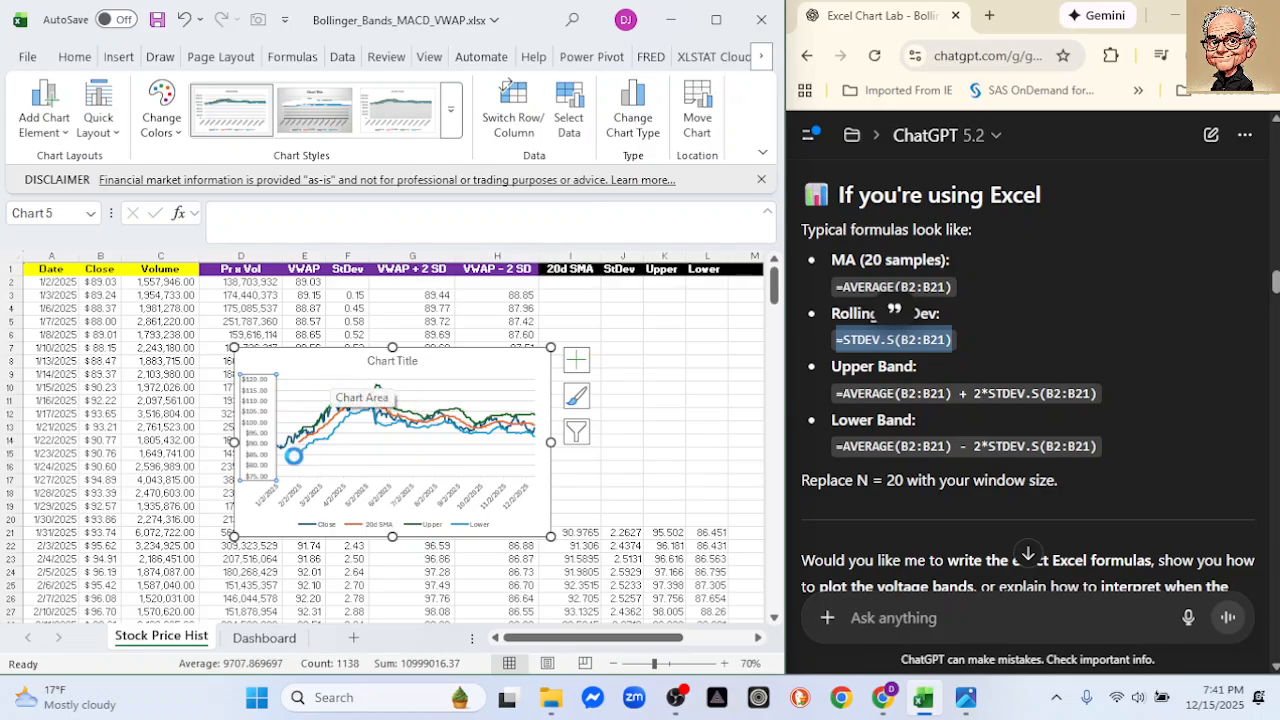
Move the Bollinger Bands chart to cell A24 of the Dashboard sheet, below the VWAP chart
left_click(262, 638)
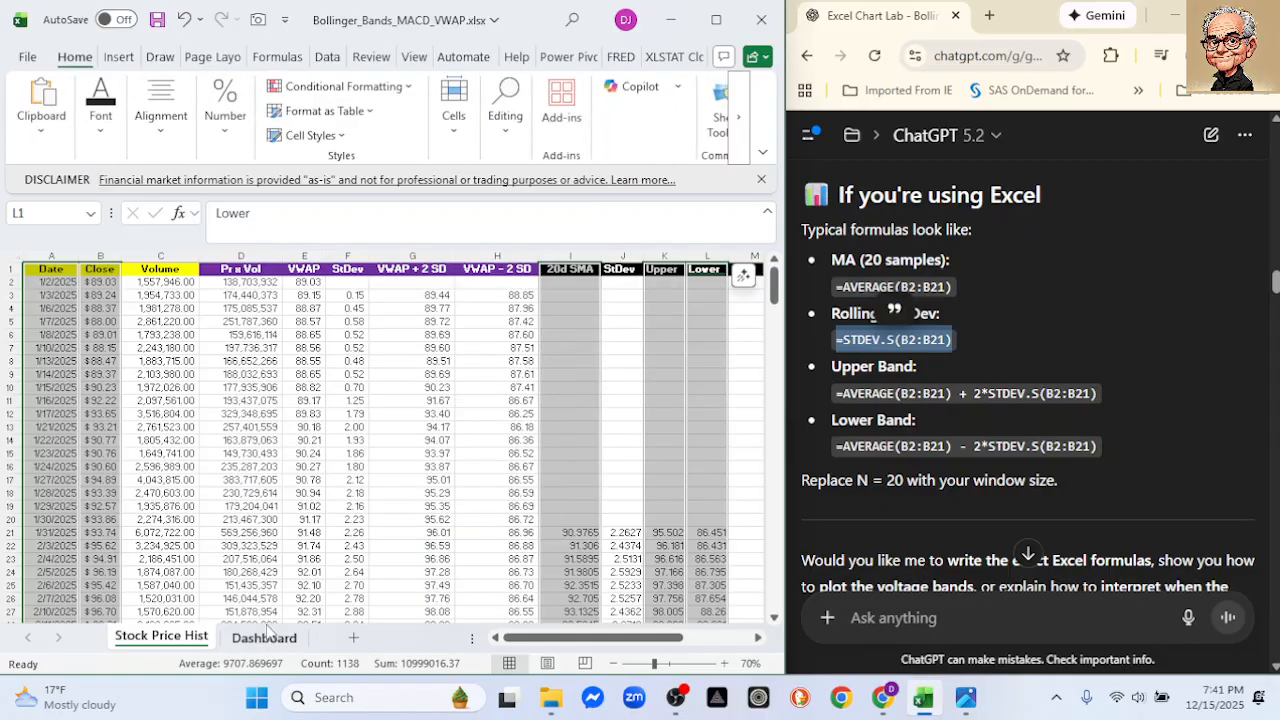
scroll(186, 578, "down", 1)
left_click(55, 527)
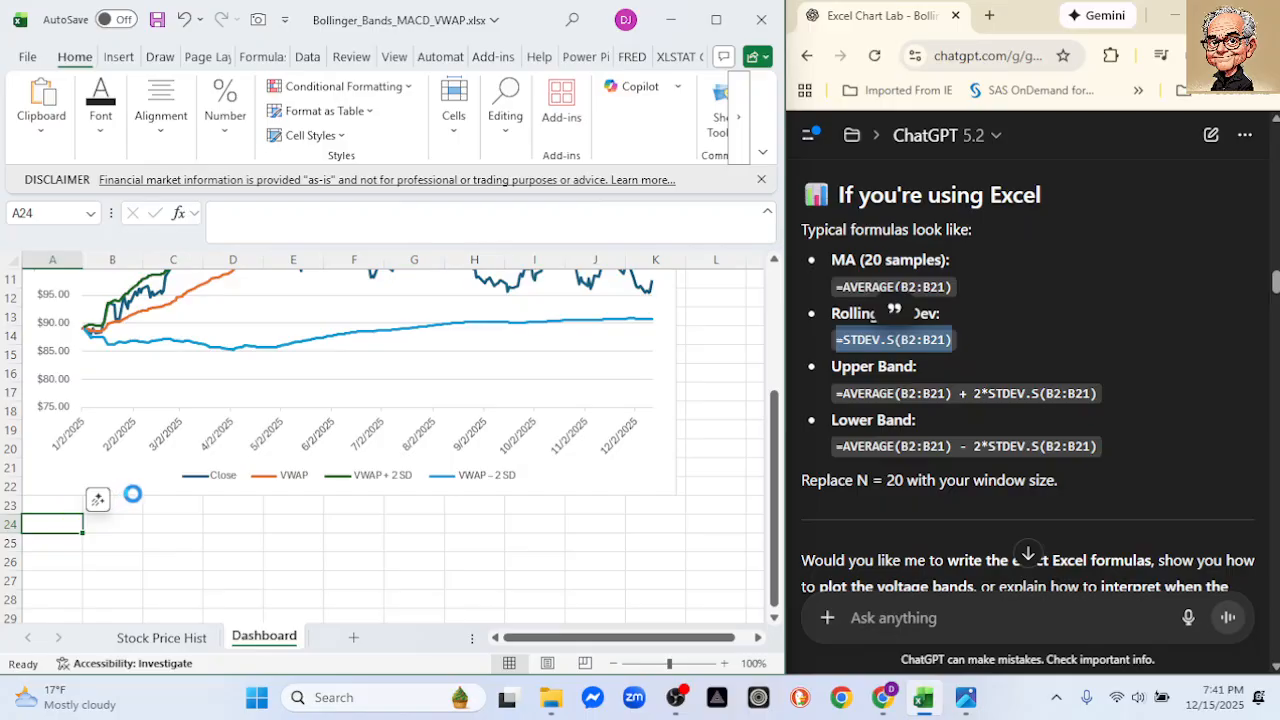
key("ctrl+v")
Enlarge the Bollinger Bands chart to match the width of the VWAP chart above it and save the workbook
scroll(235, 485, "down", 4)
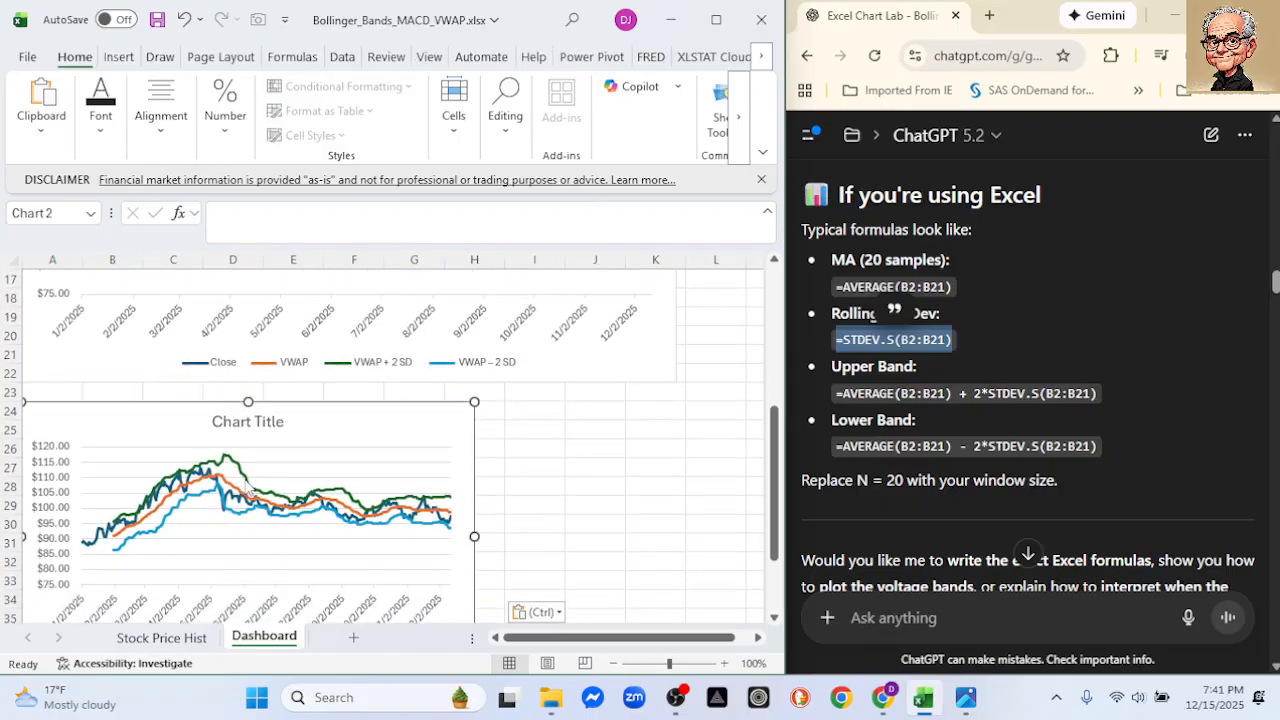
left_click_drag(474, 423, 621, 423)
left_click_drag(321, 559, 340, 623)
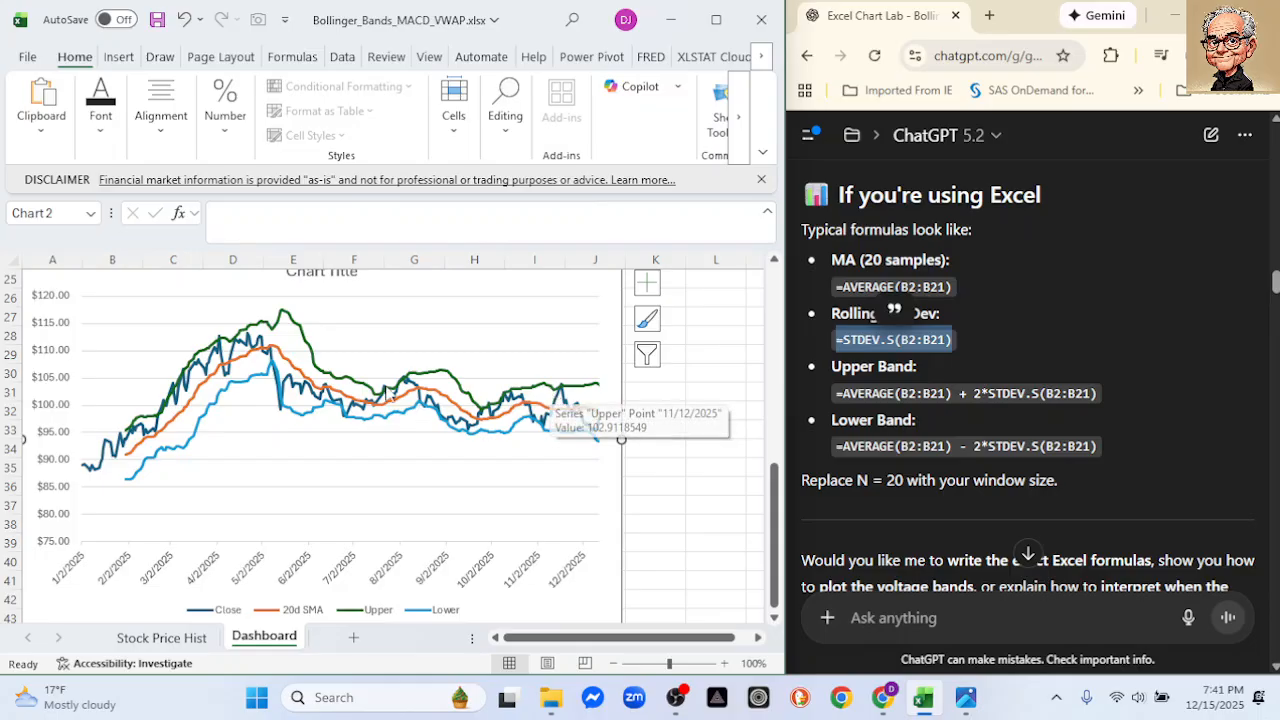
scroll(324, 360, "up", 6)
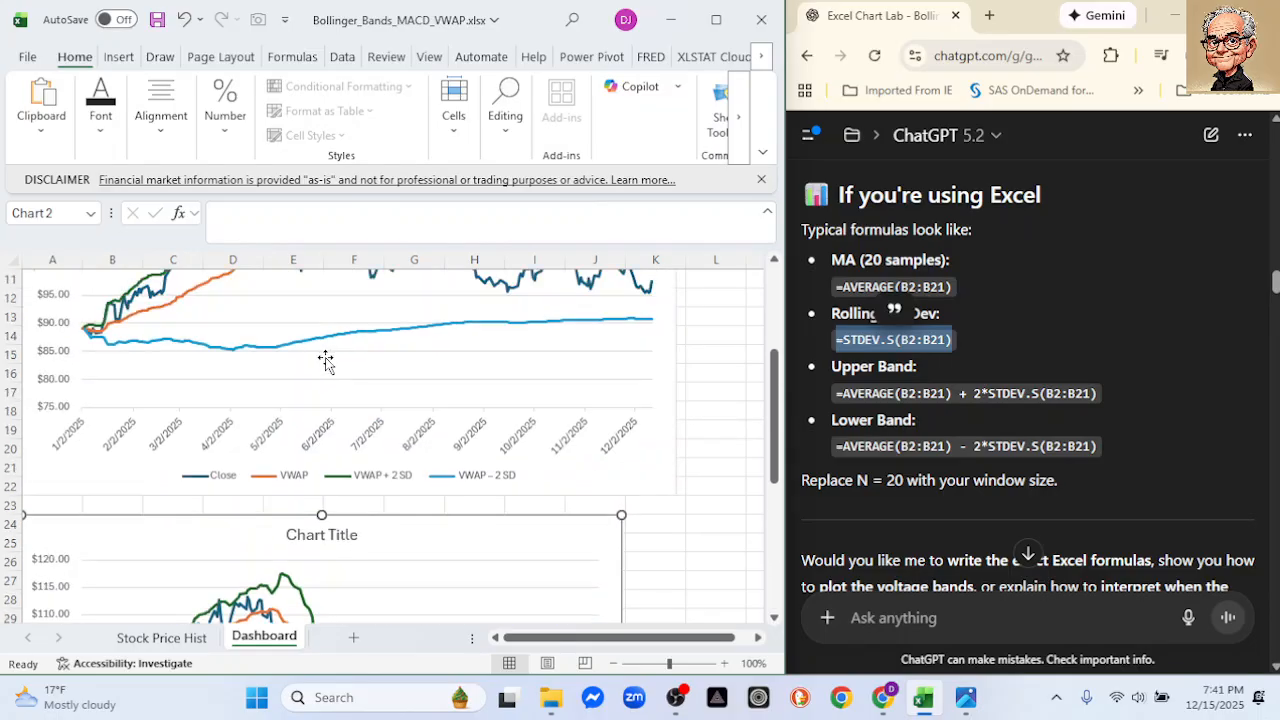
scroll(325, 358, "down", 4)
scroll(324, 360, "down", 2)
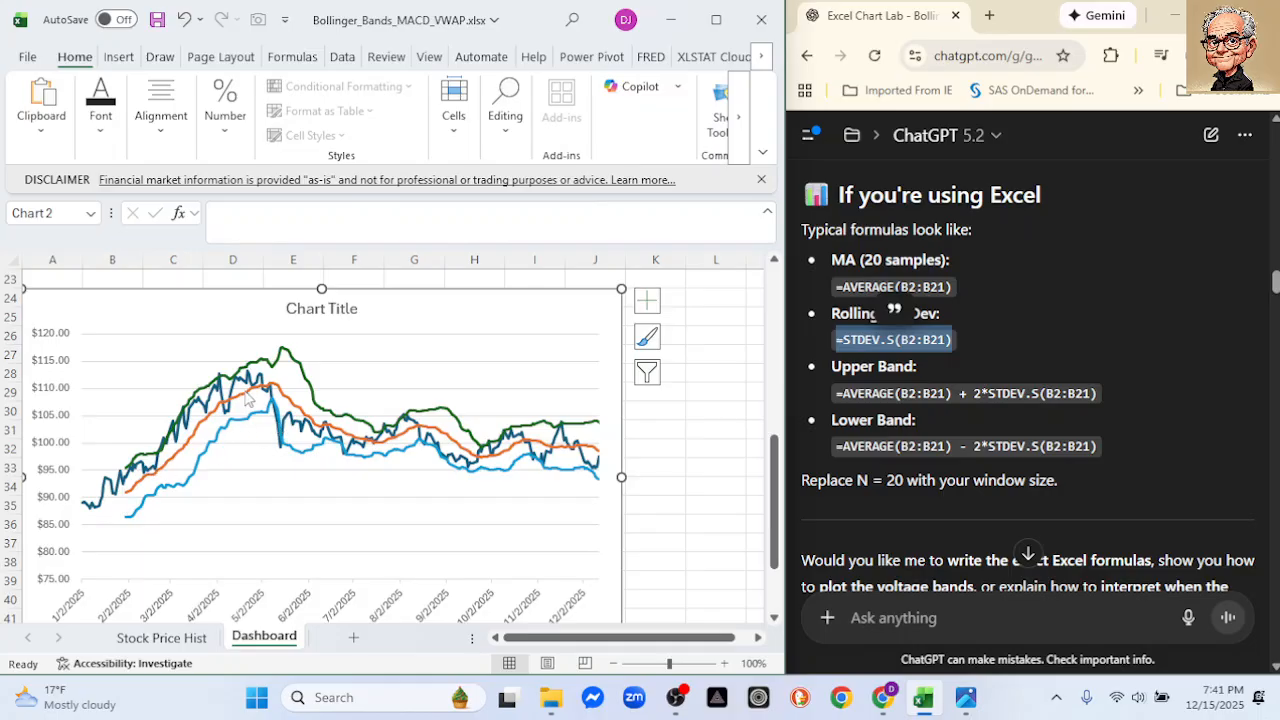
mouse_move(218, 404)
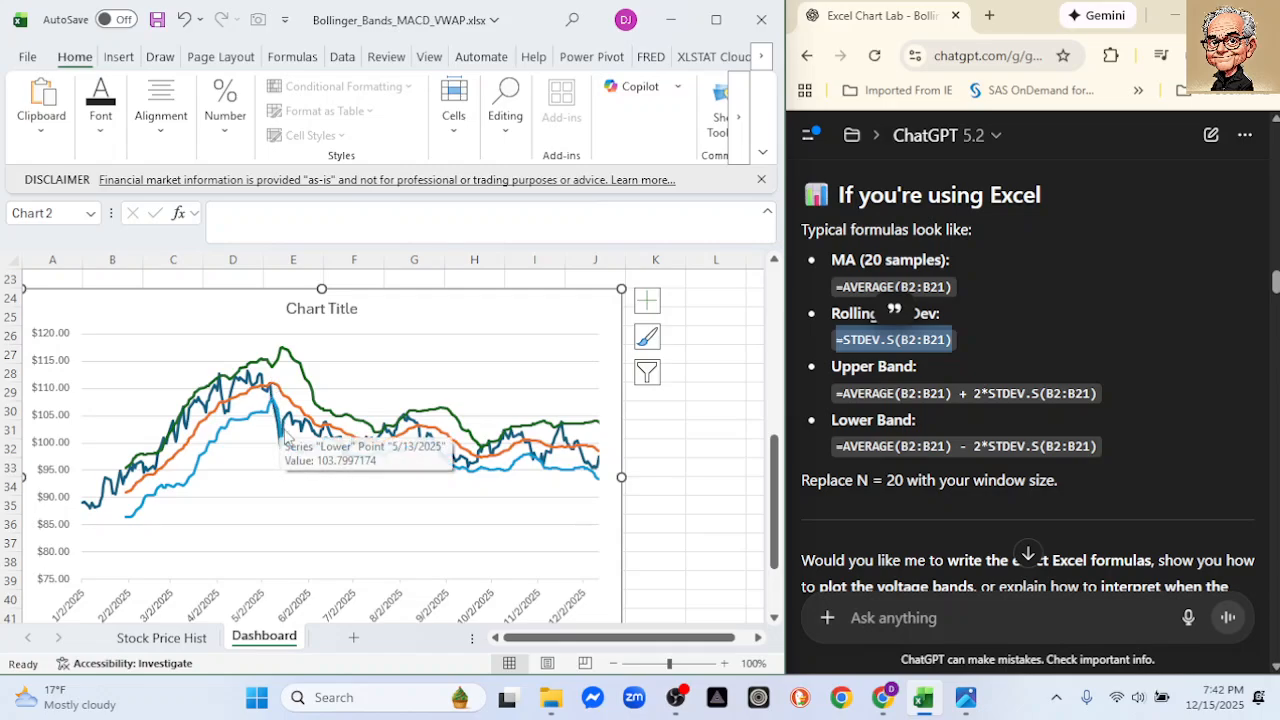
mouse_move(357, 449)
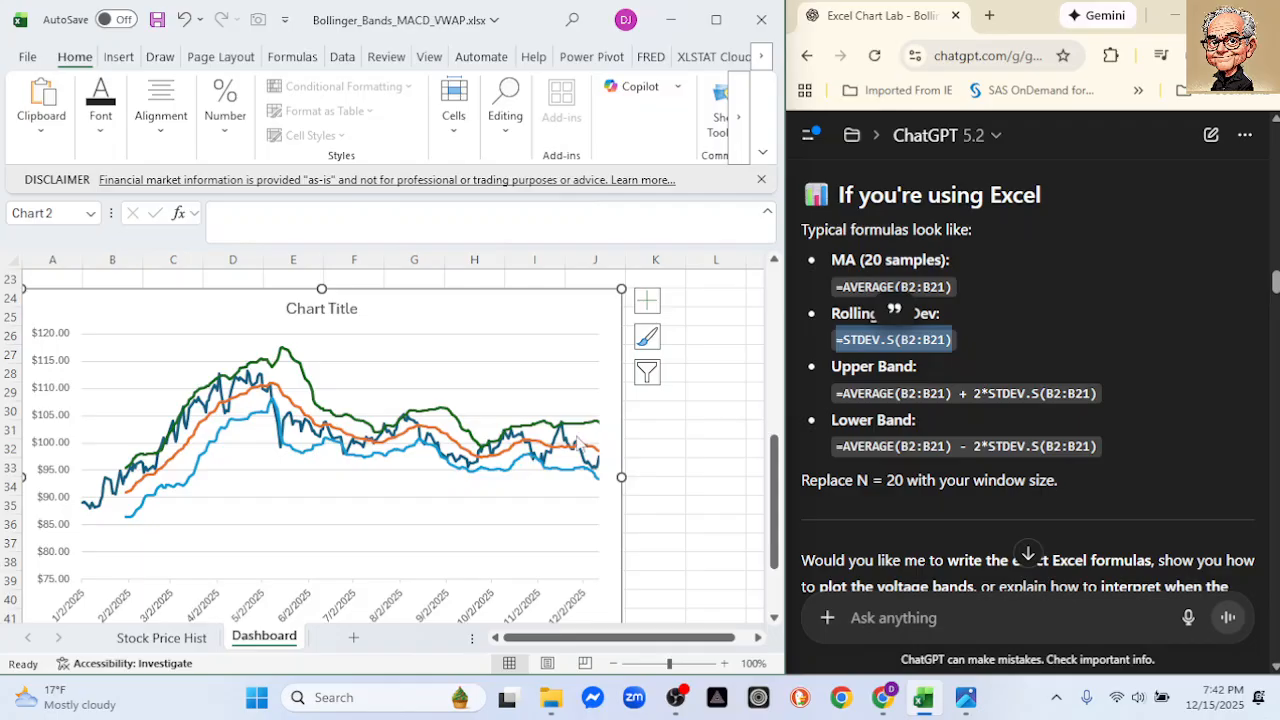
mouse_move(508, 438)
scroll(510, 435, "up", 1)
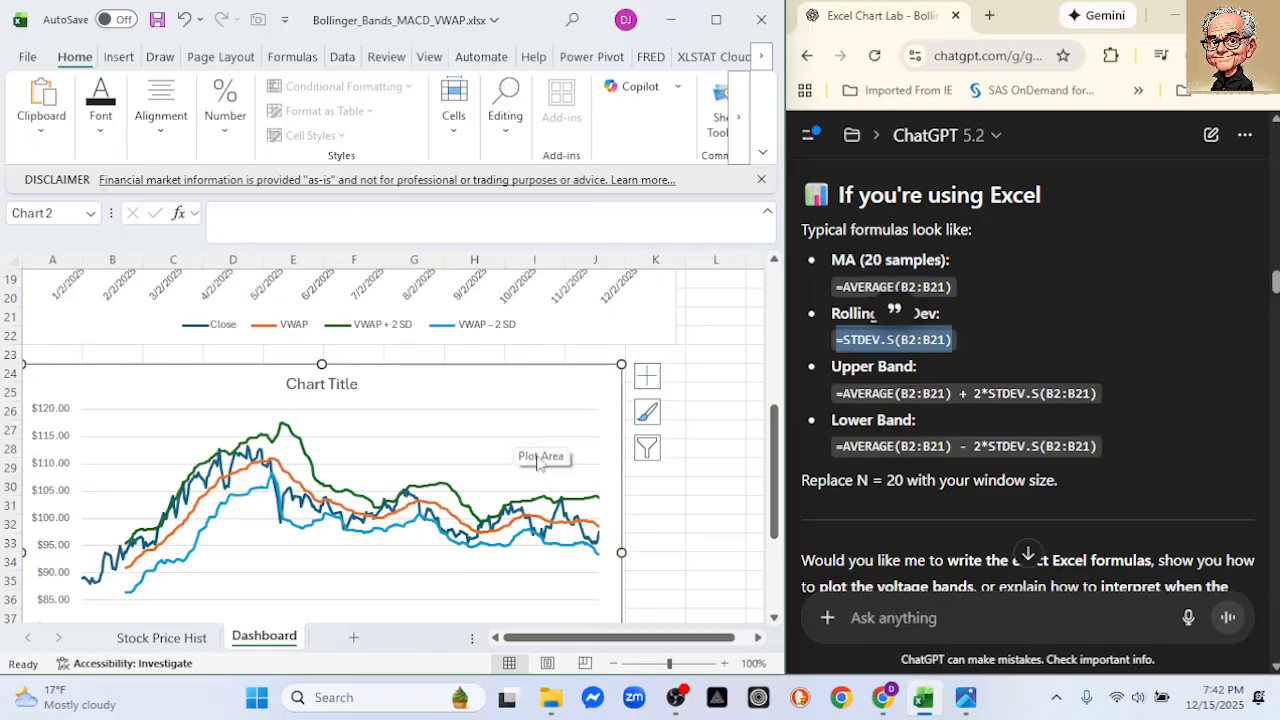
left_click_drag(621, 552, 673, 549)
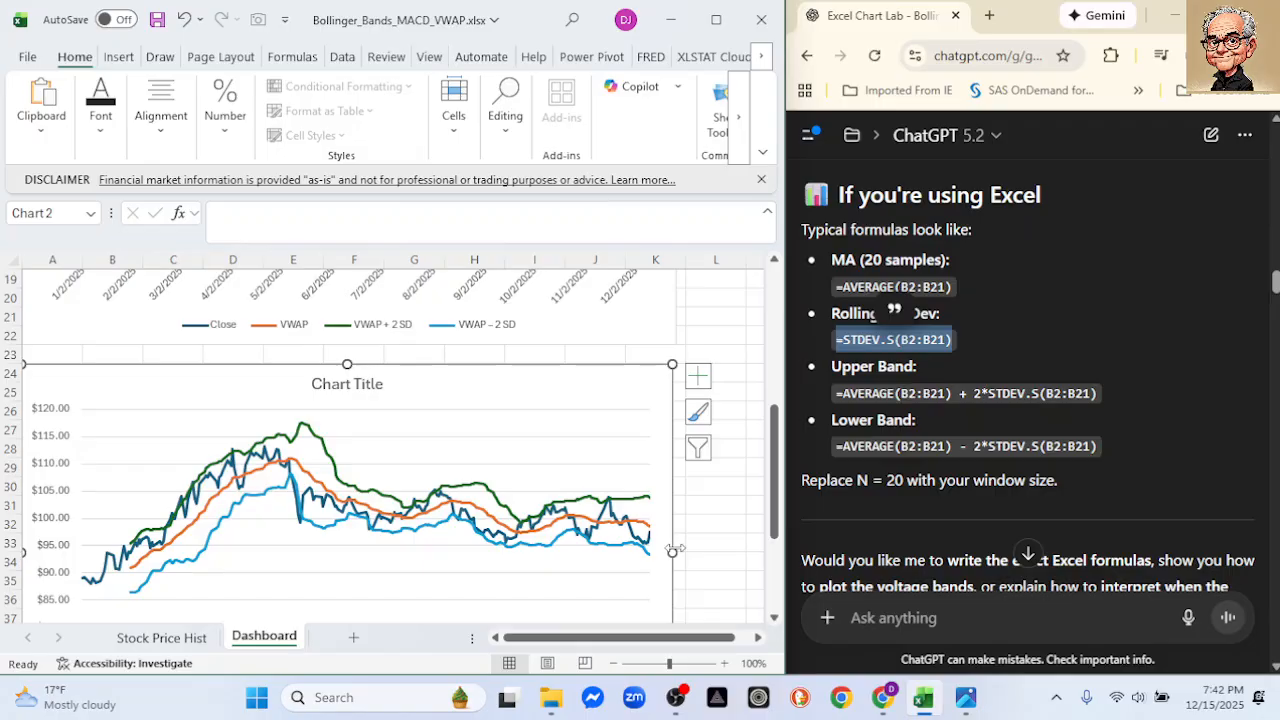
left_click(157, 20)
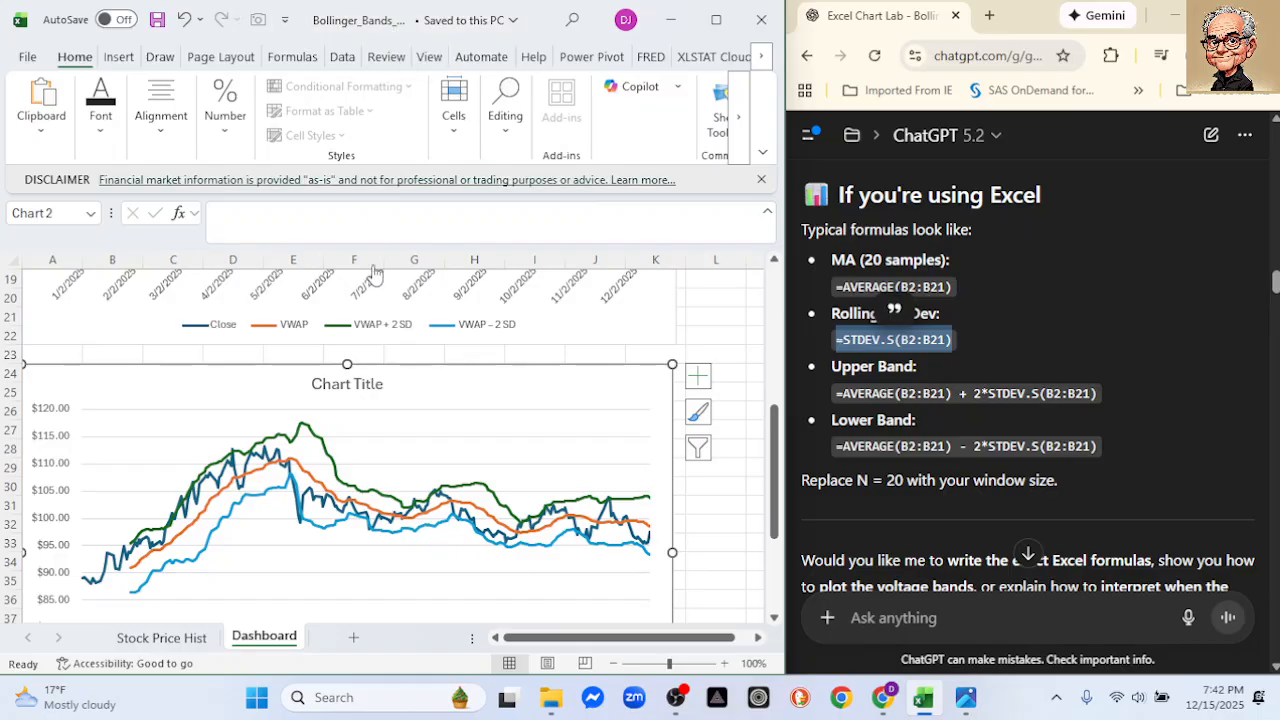
Look in the ExcelChartLab folder in File Explorer and return to the workbook's Dashboard sheet in Excel
mouse_move(551, 697)
left_click(529, 628)
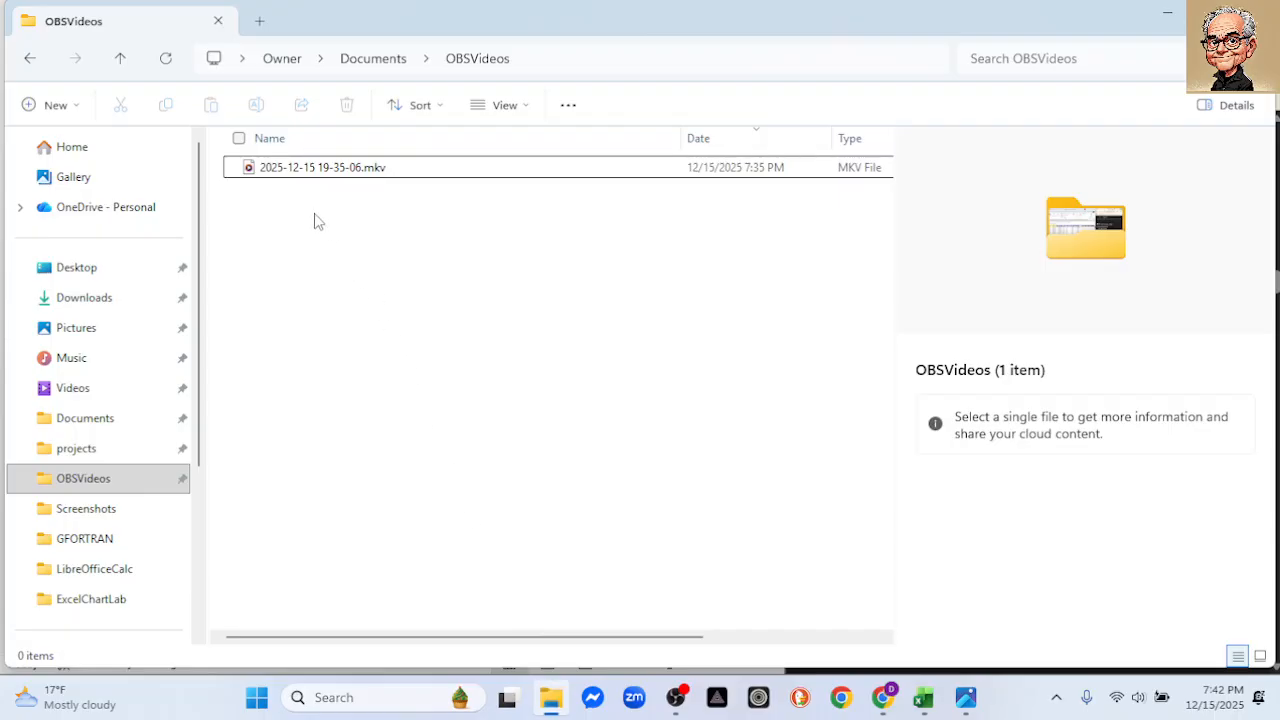
left_click(91, 599)
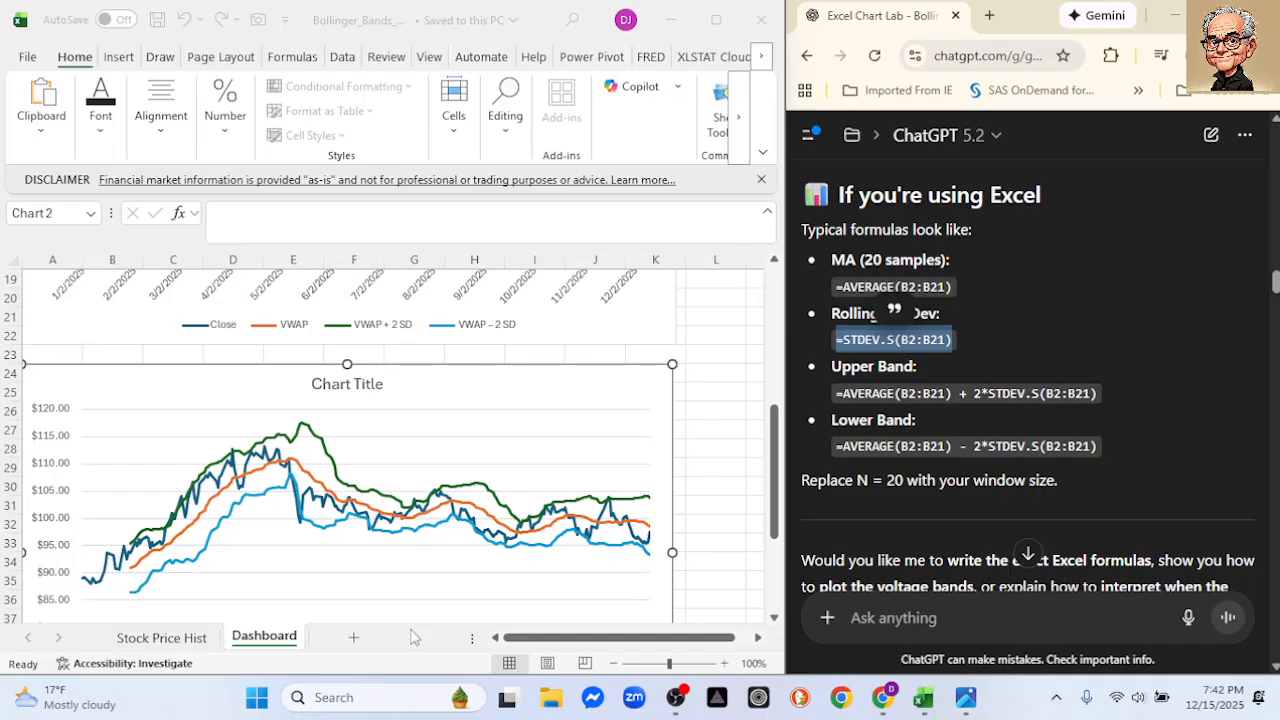
left_click(185, 641)
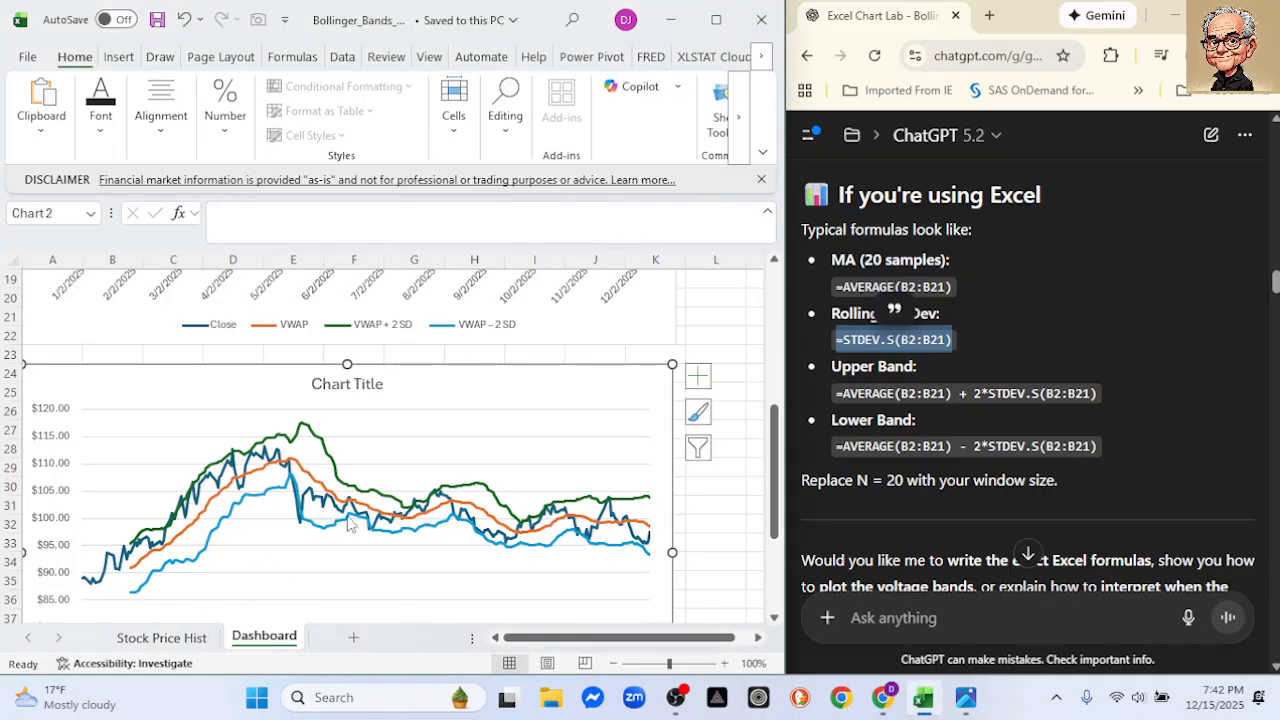